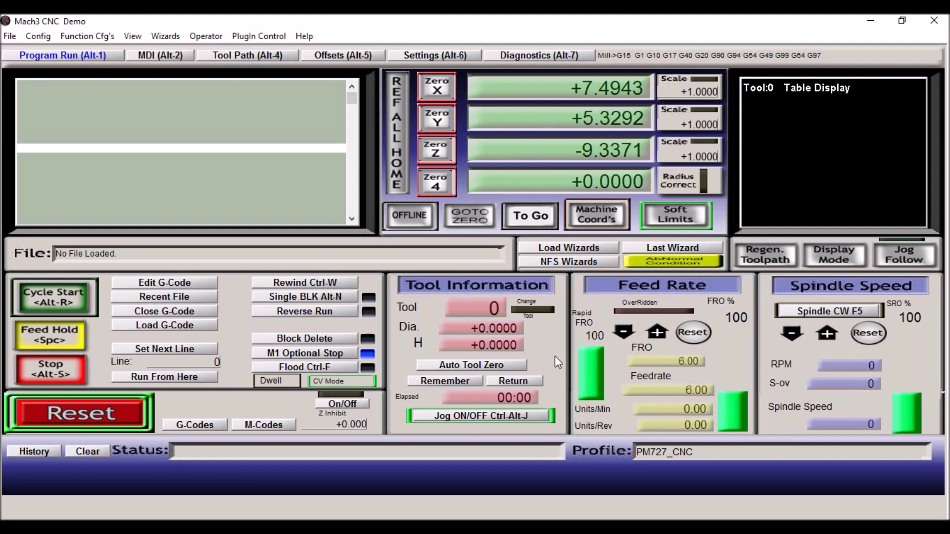
# - Browse in File Explorer to This PC > OS (C:) > Mach3 > xmlbackups
pyautogui.click(38, 36)
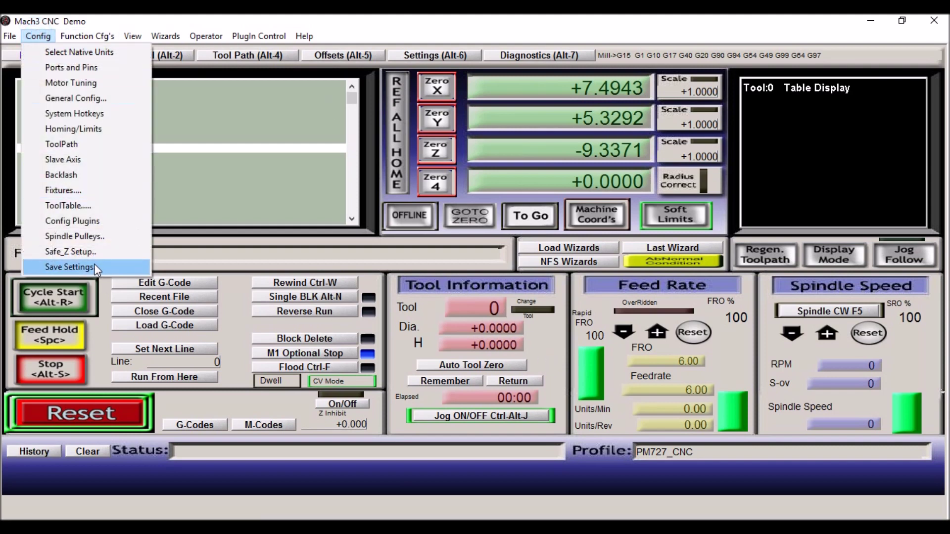
pyautogui.click(394, 17)
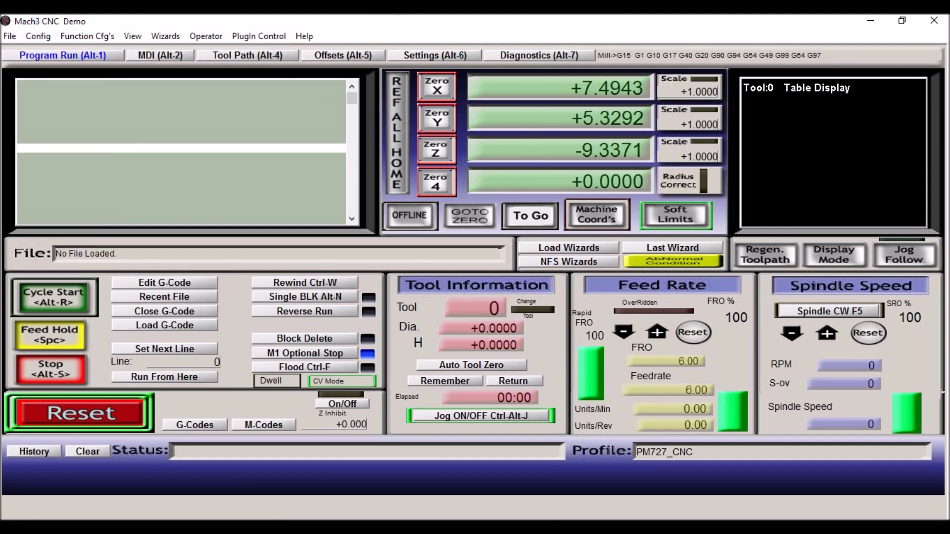
pyautogui.click(459, 505)
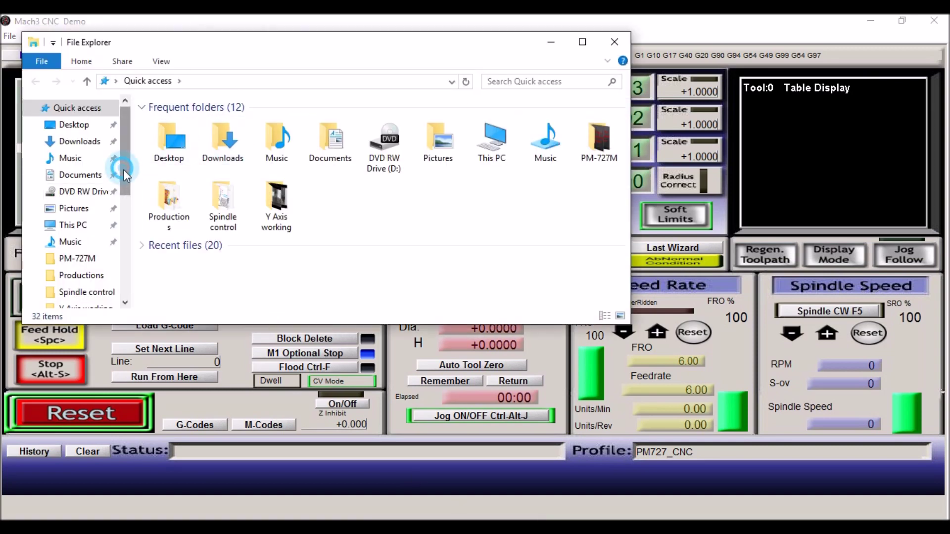
pyautogui.scroll(-5, 124, 170)
pyautogui.click(74, 242)
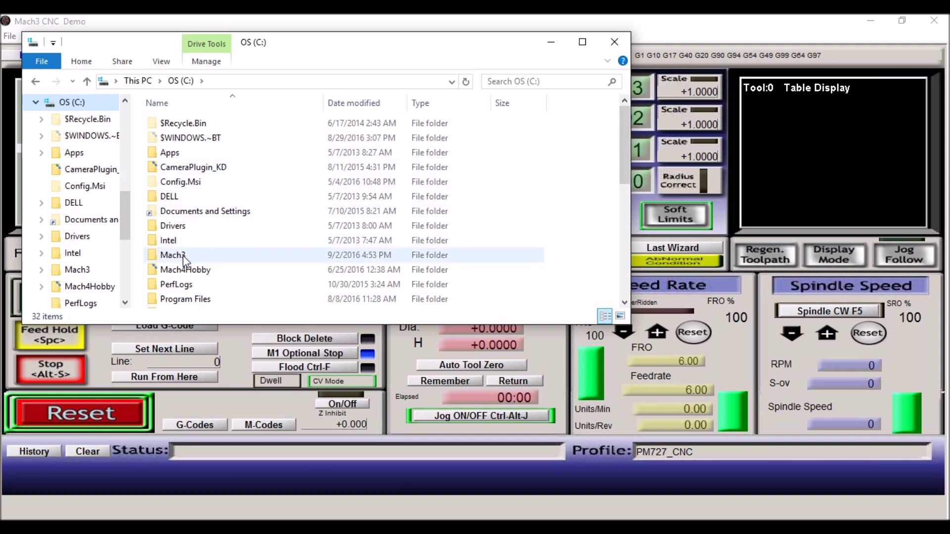
pyautogui.doubleClick(173, 255)
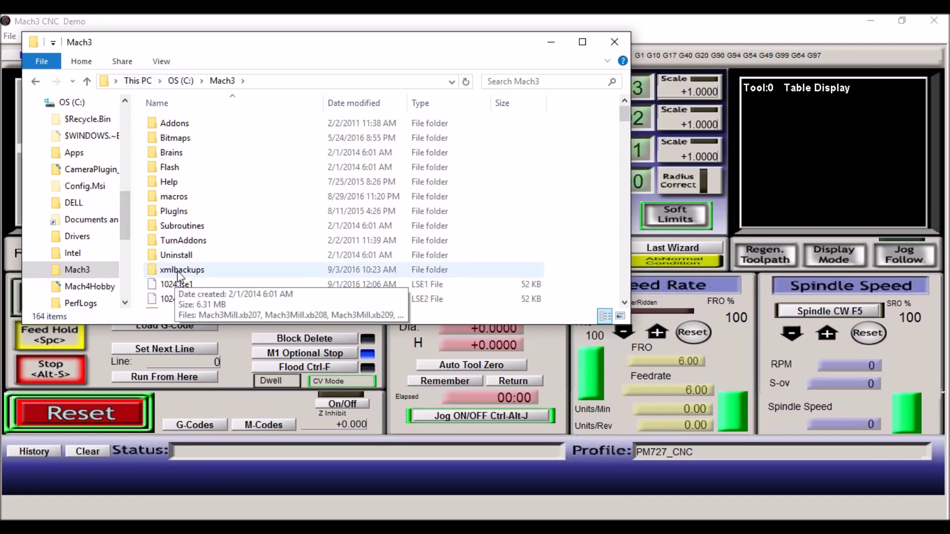
pyautogui.click(177, 271)
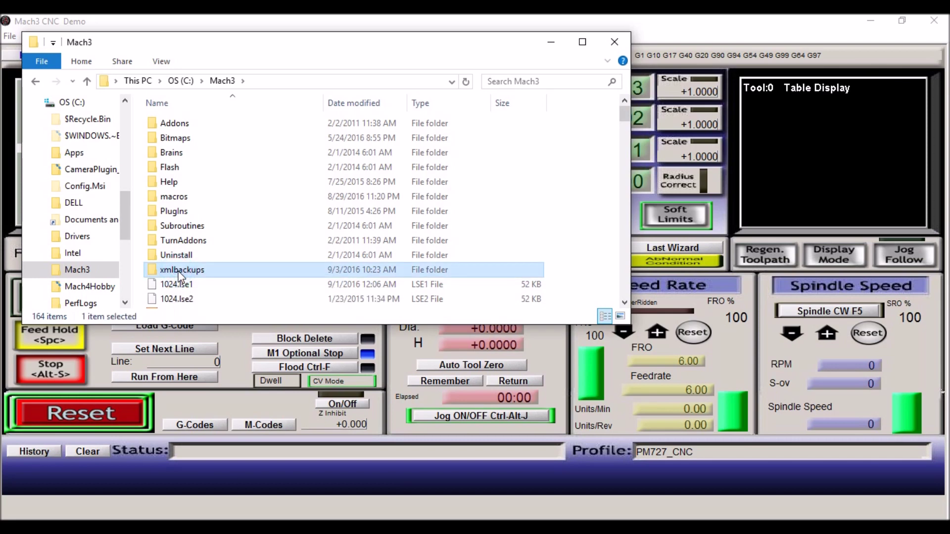
pyautogui.doubleClick(178, 273)
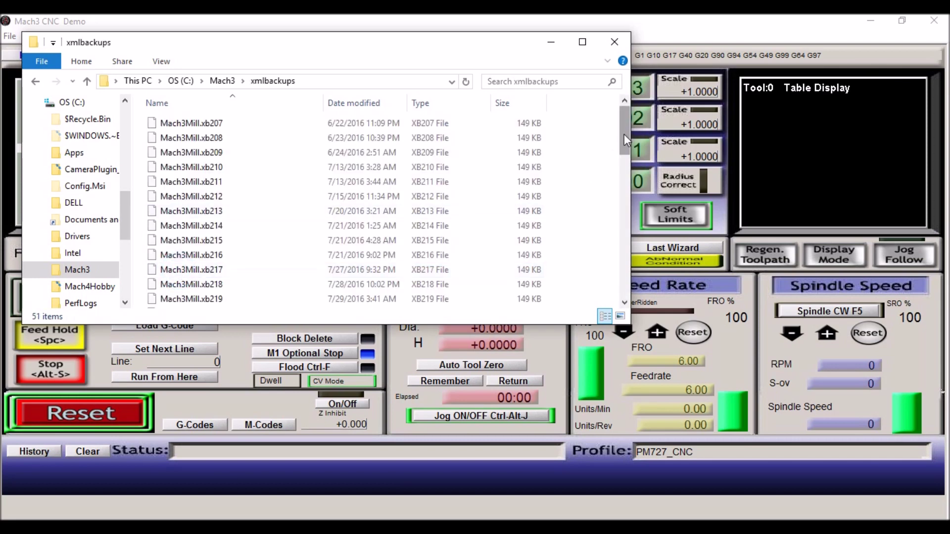
pyautogui.moveTo(624, 135); pyautogui.dragTo(624, 302)
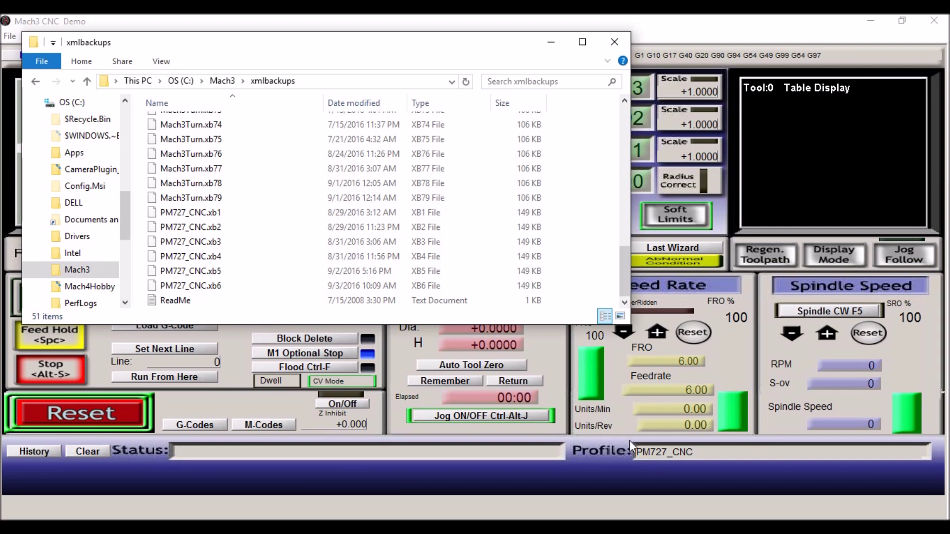
pyautogui.scroll(9, 244, 272)
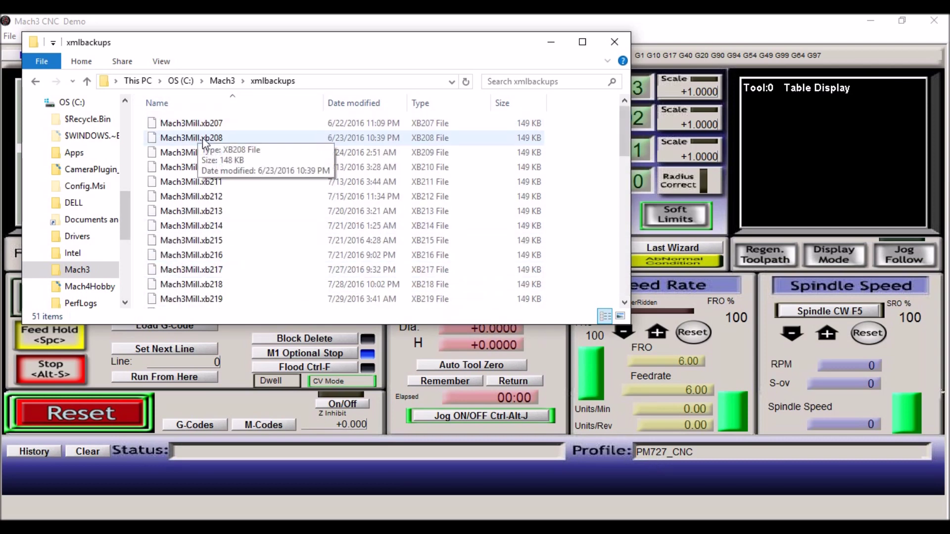
pyautogui.scroll(-9, 223, 275)
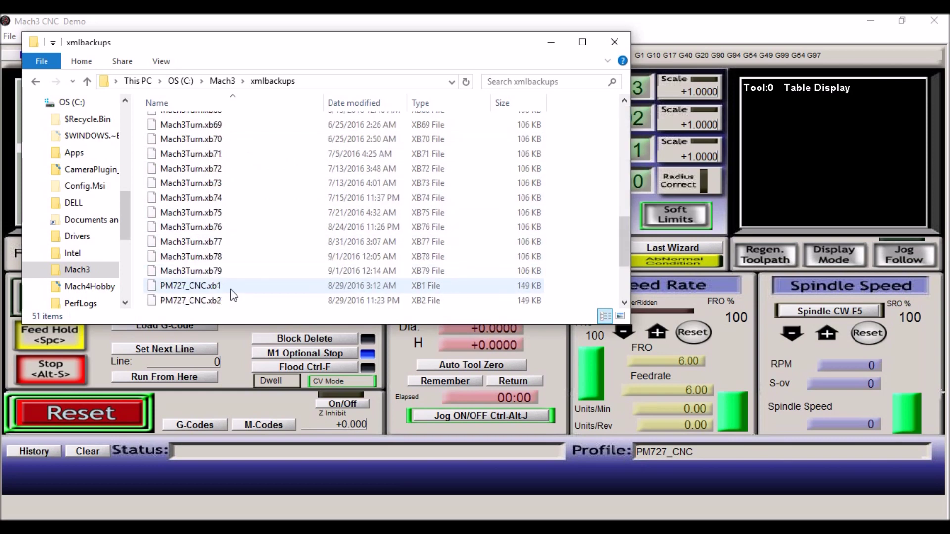
pyautogui.scroll(-3, 234, 296)
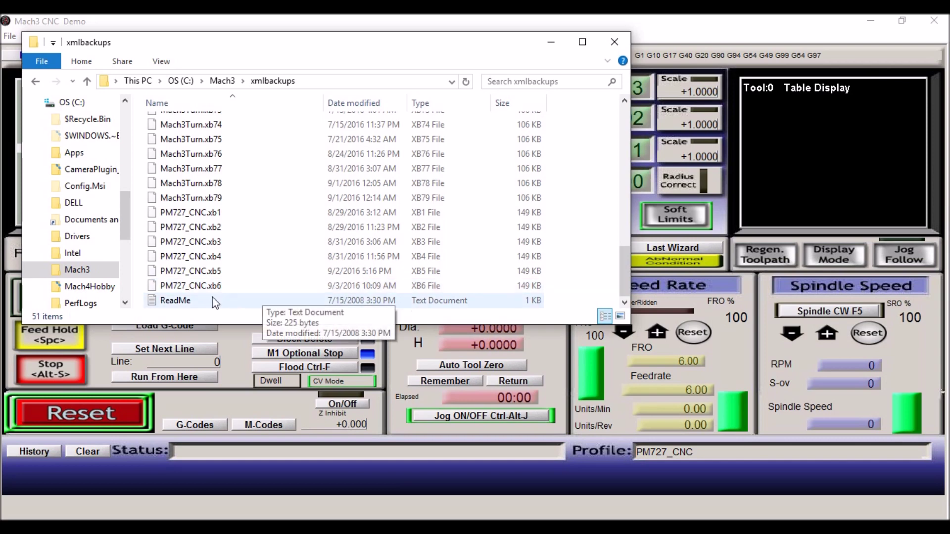
pyautogui.scroll(1, 75, 198)
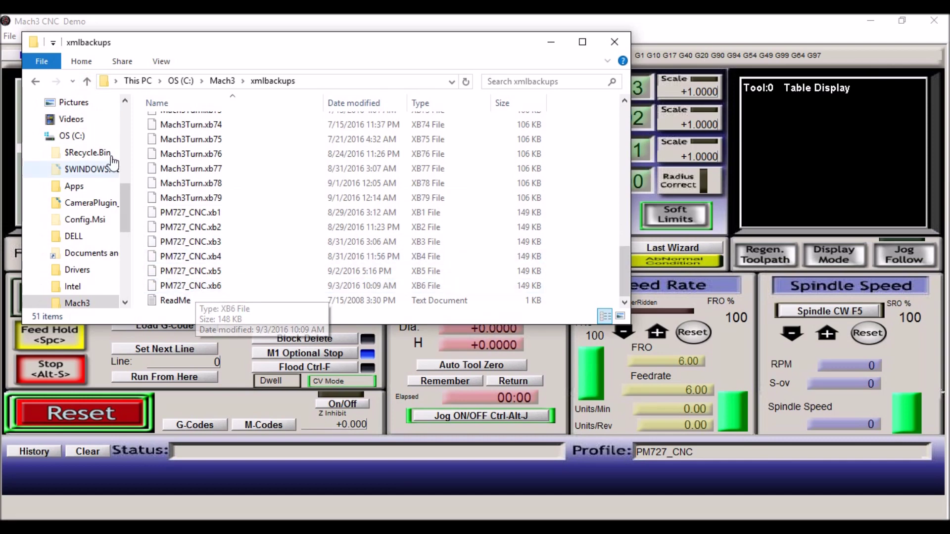
pyautogui.click(87, 81)
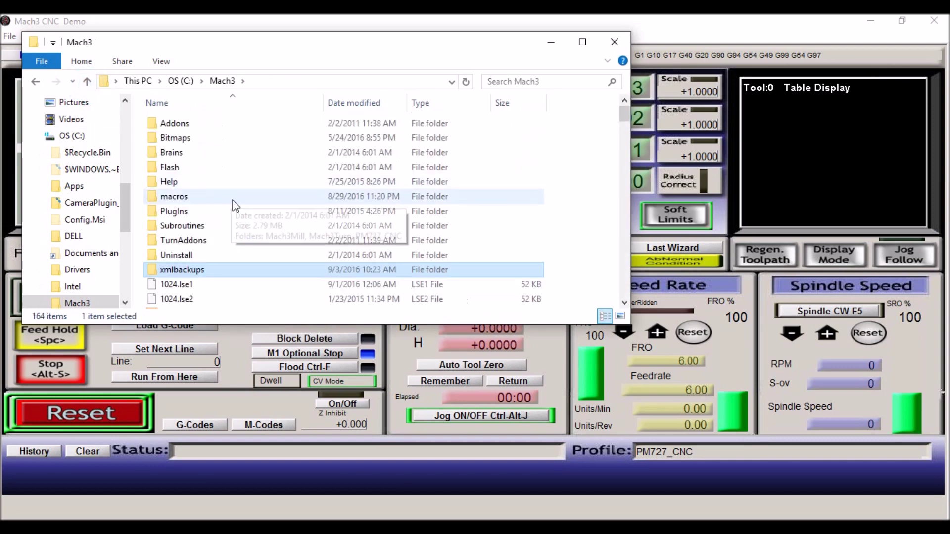
# - Check the PM727_CNC.xml profile's properties and modified date, then close File Explorer
pyautogui.scroll(-7, 226, 180)
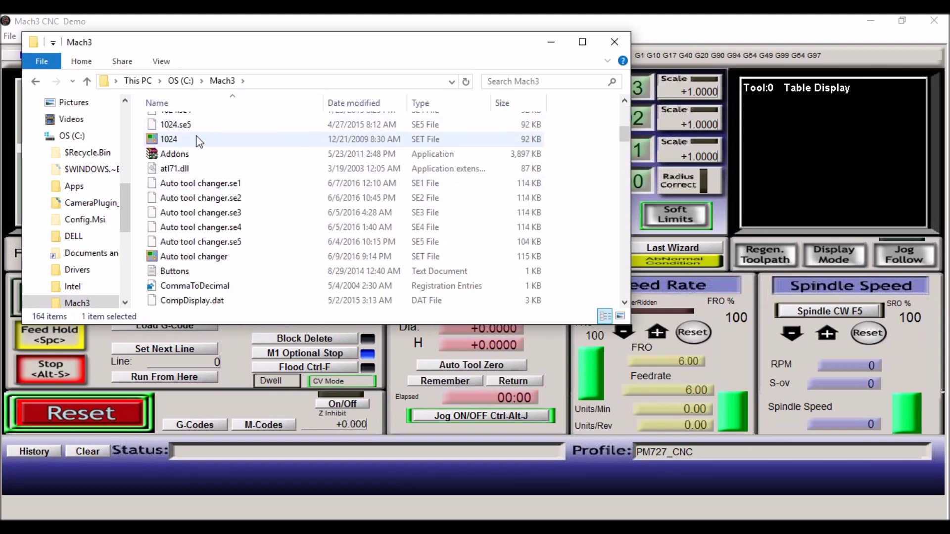
pyautogui.scroll(7, 198, 153)
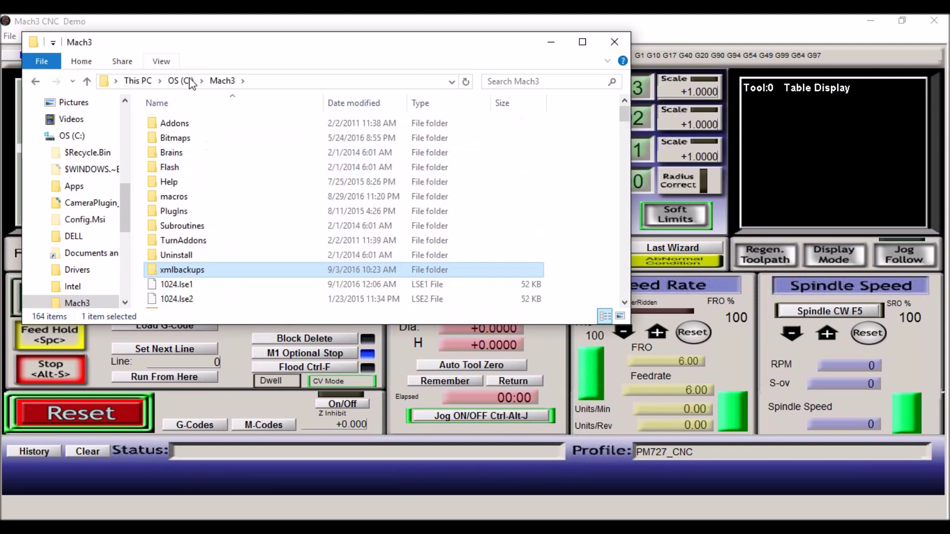
pyautogui.scroll(-2, 277, 237)
pyautogui.scroll(-20, 278, 241)
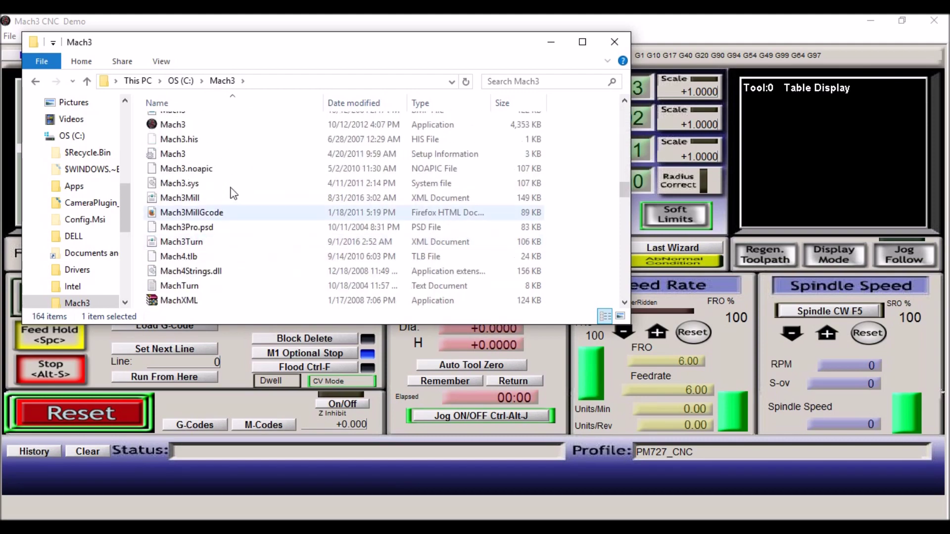
pyautogui.scroll(-4, 233, 201)
pyautogui.scroll(-10, 235, 213)
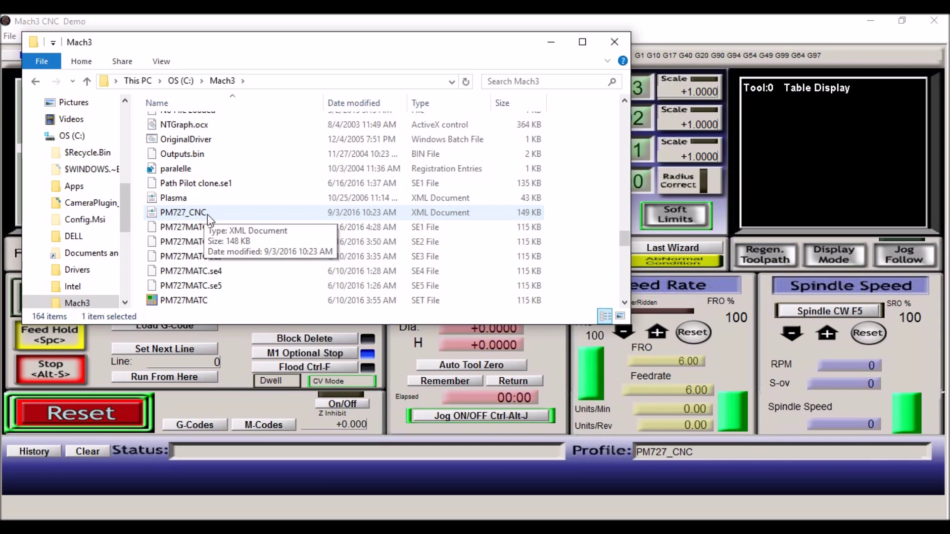
pyautogui.doubleClick(215, 214)
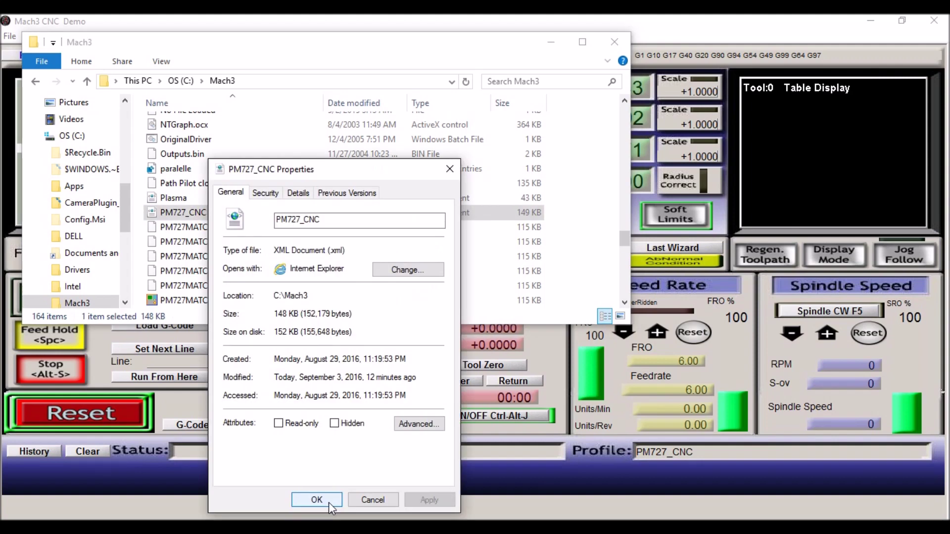
pyautogui.click(448, 171)
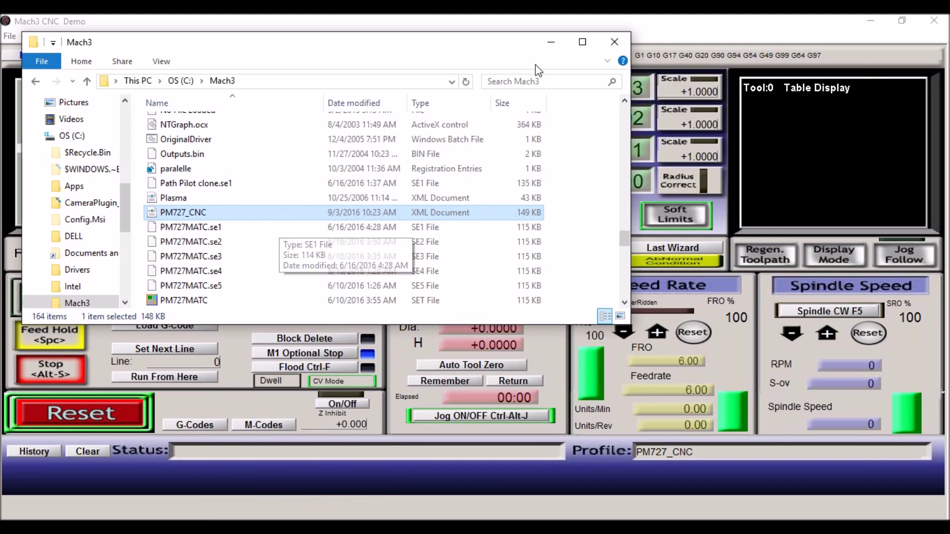
pyautogui.click(614, 42)
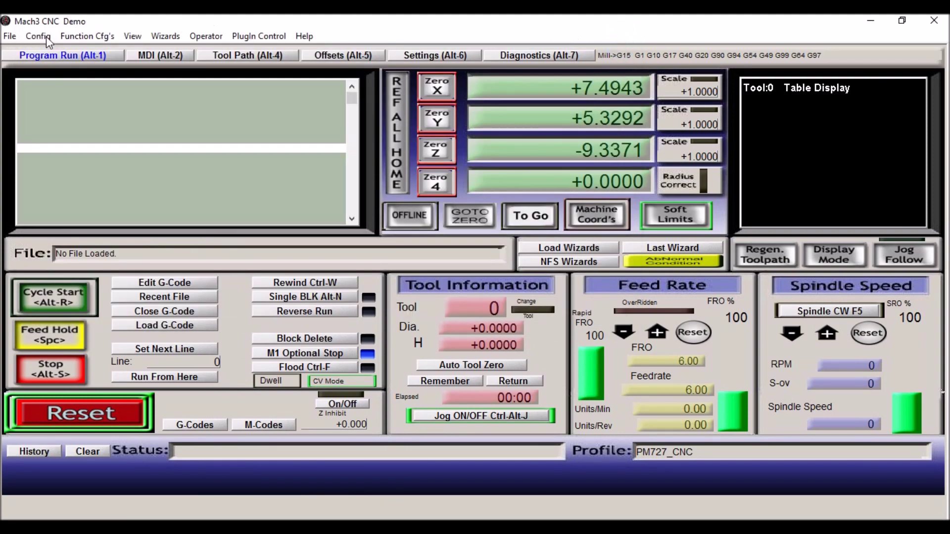
pyautogui.click(41, 38)
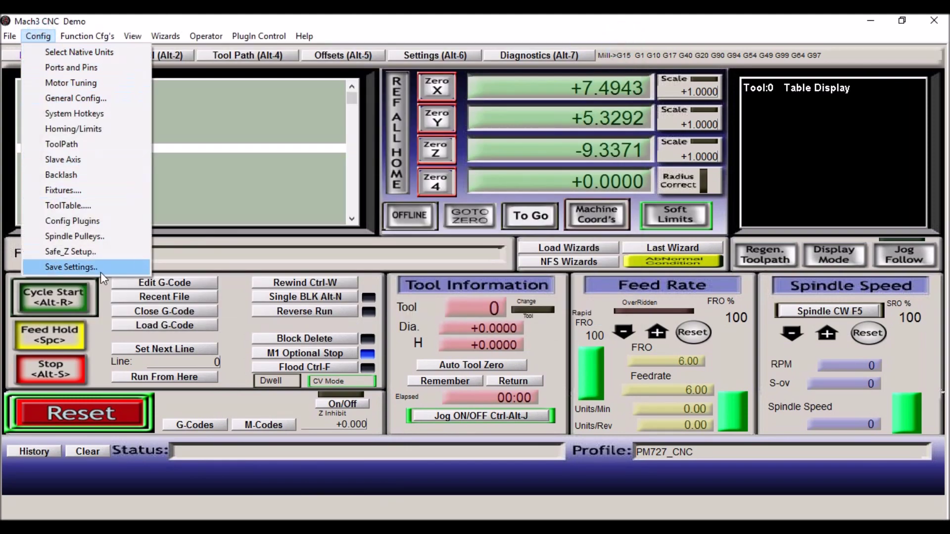
pyautogui.click(428, 20)
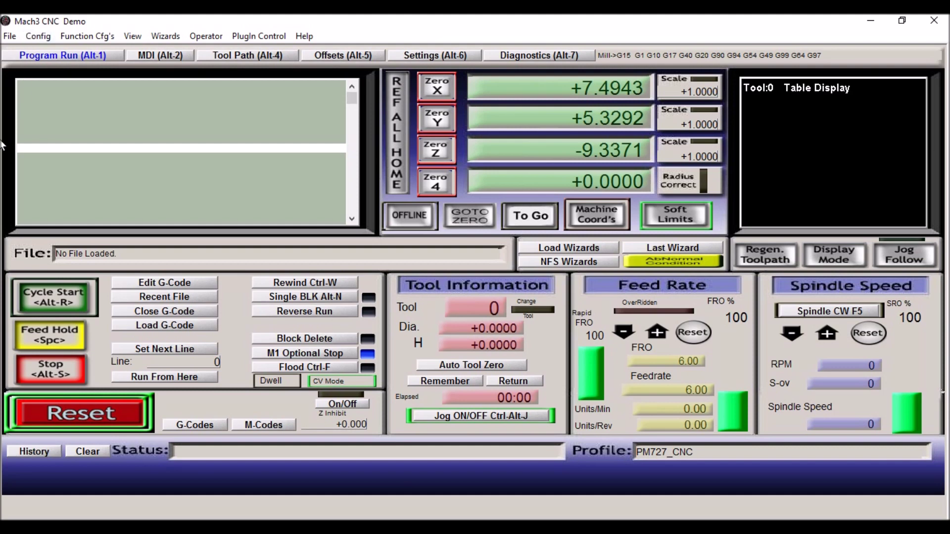
# - Open Config > Ports and Pins, showing Port #1 at 0x378 and 25000Hz kernel speed
pyautogui.click(39, 37)
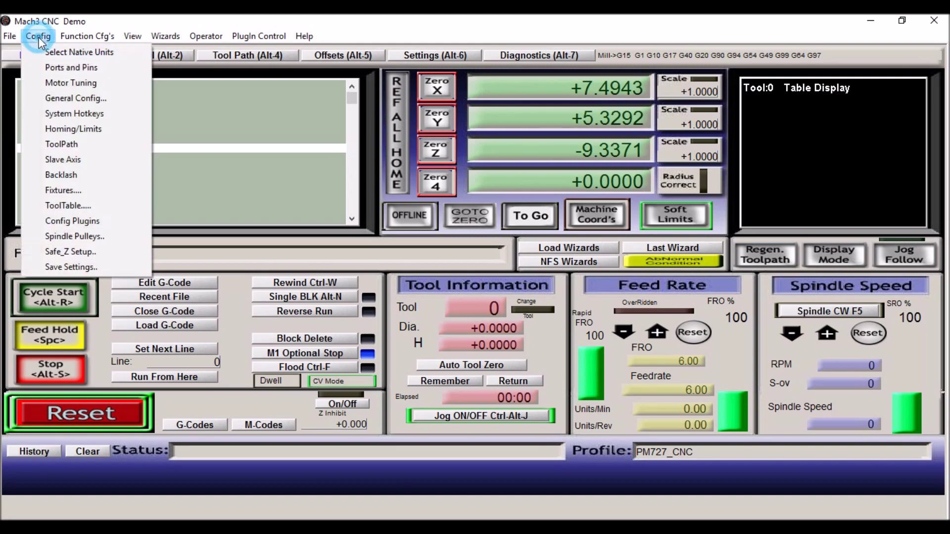
pyautogui.click(47, 67)
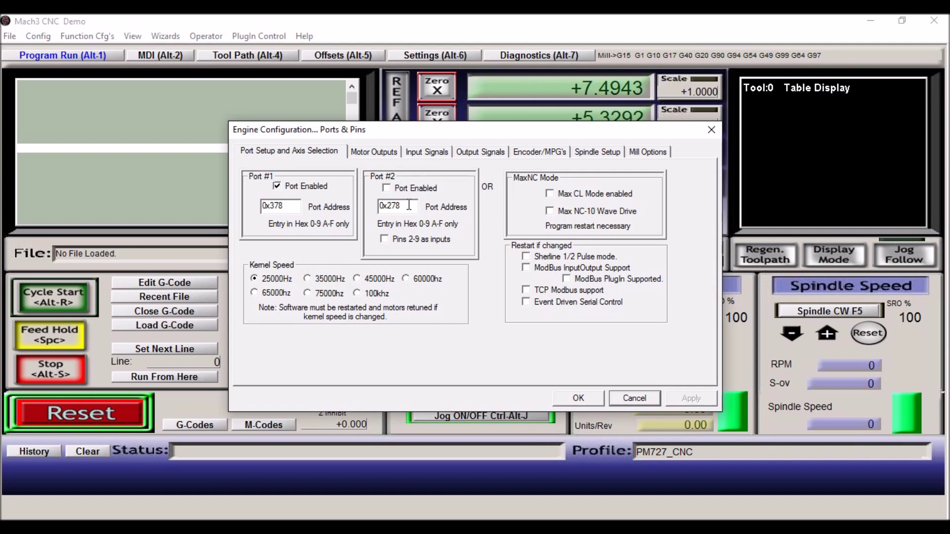
# - Show the Motor Outputs tab with X, Y, Z and spindle step/dir pins 2/3, 4/5, 6/7, 14/16
pyautogui.click(372, 151)
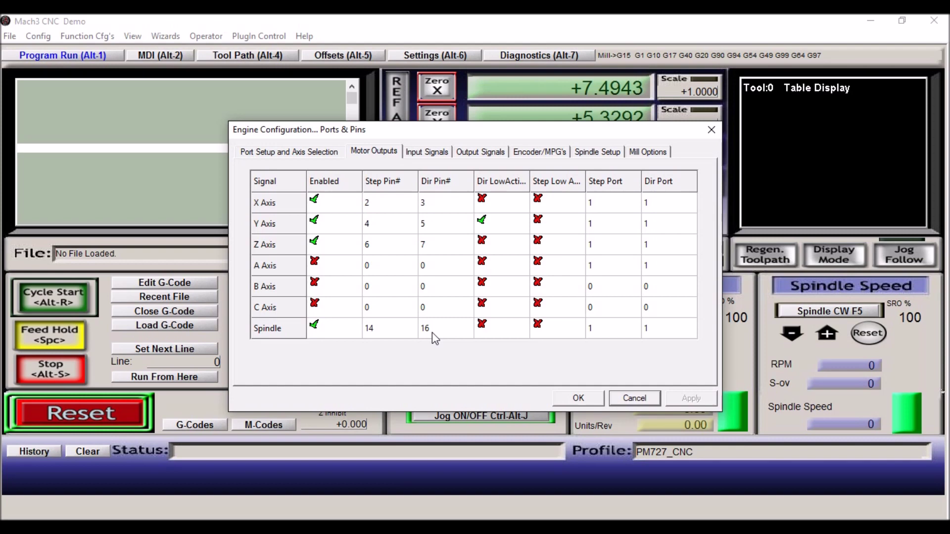
# - Scroll through the Input Signals table, checking X, Y, Z Home on pins 11–13 and EStop on pin 10
pyautogui.click(429, 154)
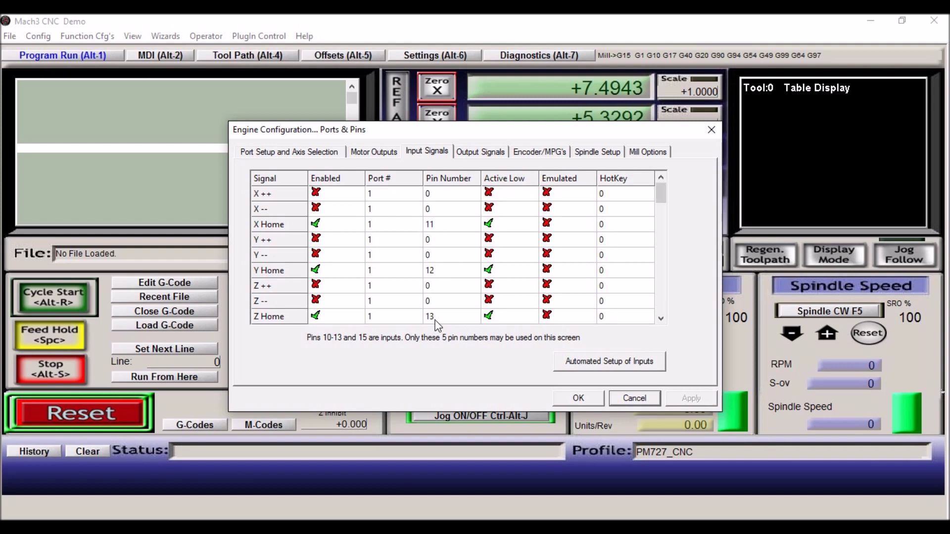
pyautogui.click(663, 318)
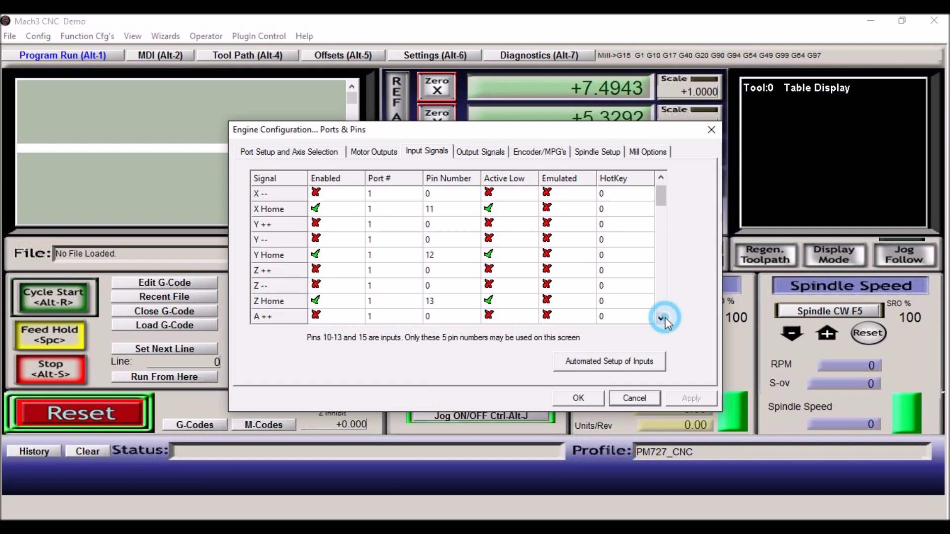
pyautogui.click(663, 318)
pyautogui.click(663, 318)
pyautogui.click(663, 318)
pyautogui.click(662, 318)
pyautogui.click(663, 318)
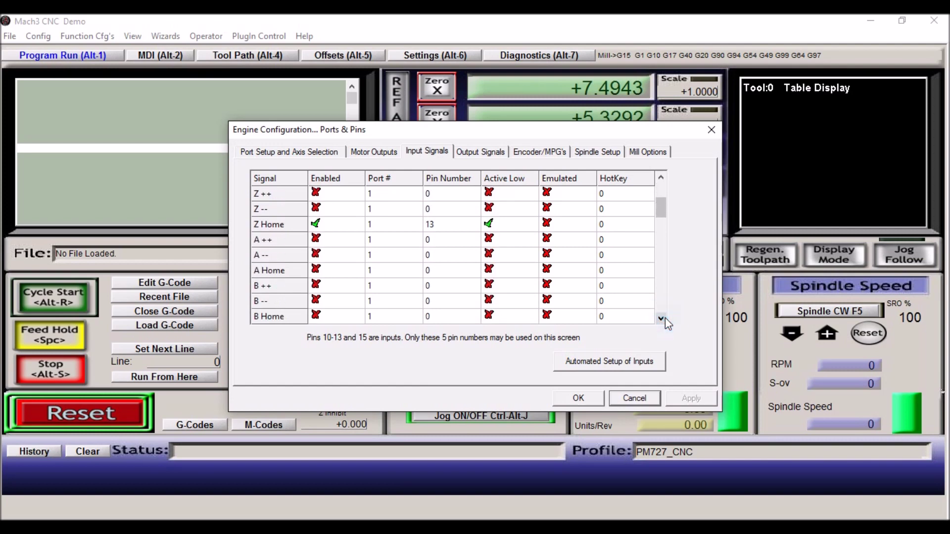
pyautogui.click(663, 318)
pyautogui.click(663, 318)
pyautogui.click(663, 318)
pyautogui.click(663, 318)
pyautogui.click(663, 318)
pyautogui.click(663, 318)
pyautogui.click(663, 318)
pyautogui.click(663, 318)
pyautogui.click(663, 318)
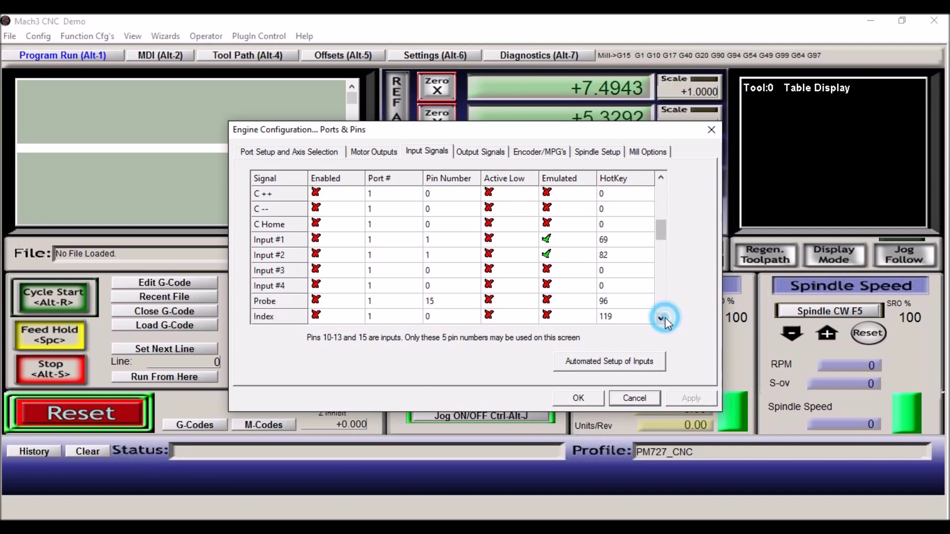
pyautogui.click(663, 318)
pyautogui.click(661, 318)
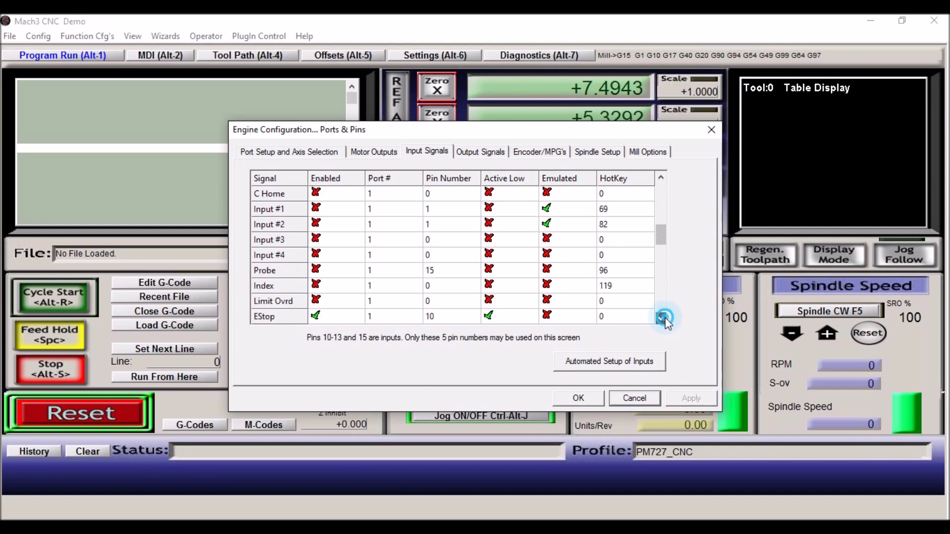
pyautogui.click(662, 318)
pyautogui.click(661, 177)
pyautogui.click(662, 318)
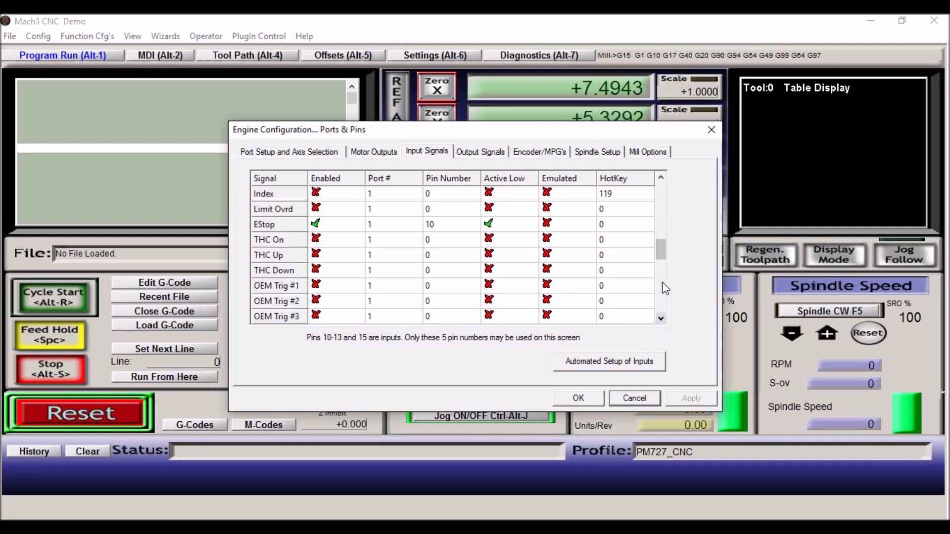
pyautogui.moveTo(658, 251)
pyautogui.mouseDown()
pyautogui.moveTo(661, 219)
pyautogui.moveTo(660, 235)
pyautogui.mouseUp()
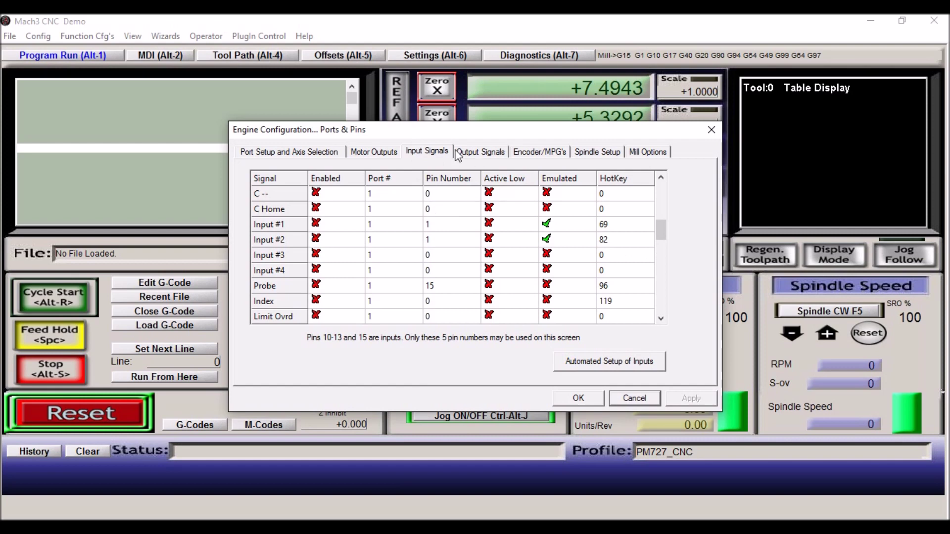
pyautogui.moveTo(661, 230); pyautogui.dragTo(661, 168)
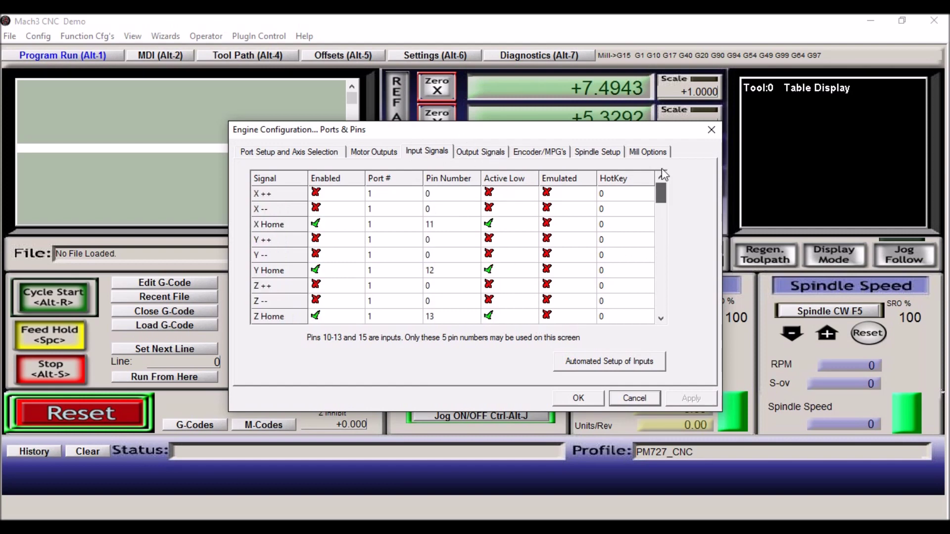
# - On the Output Signals tab, uncheck Output #1's Enabled cell and review the remaining outputs
pyautogui.click(476, 155)
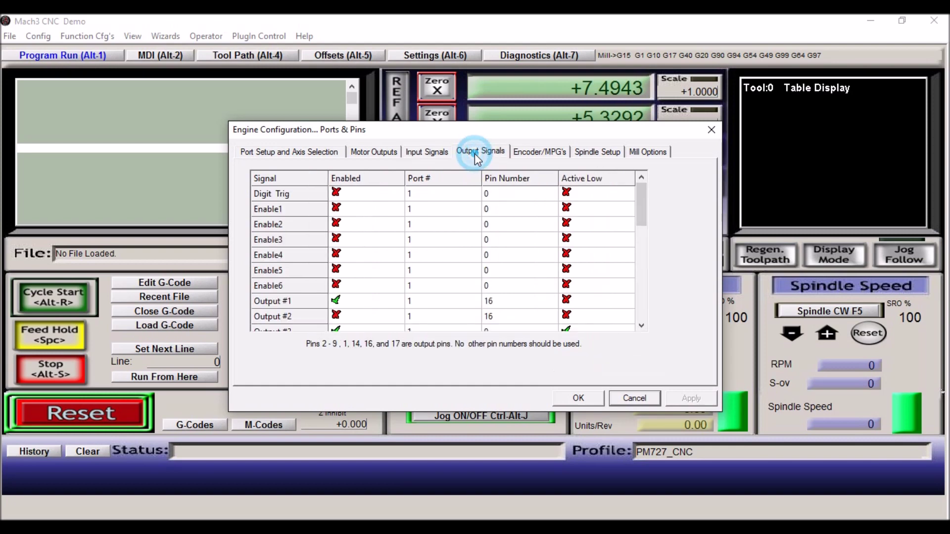
pyautogui.scroll(-2, 363, 276)
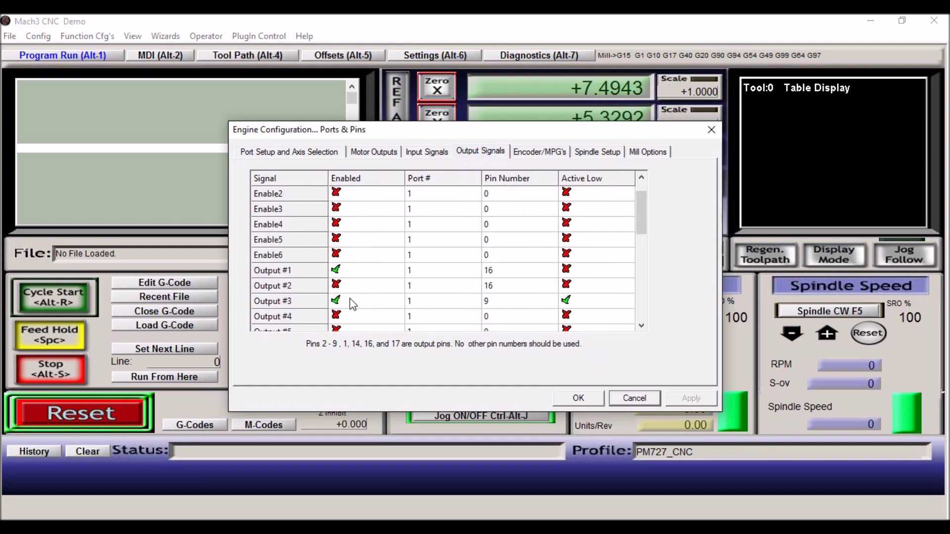
pyautogui.click(336, 270)
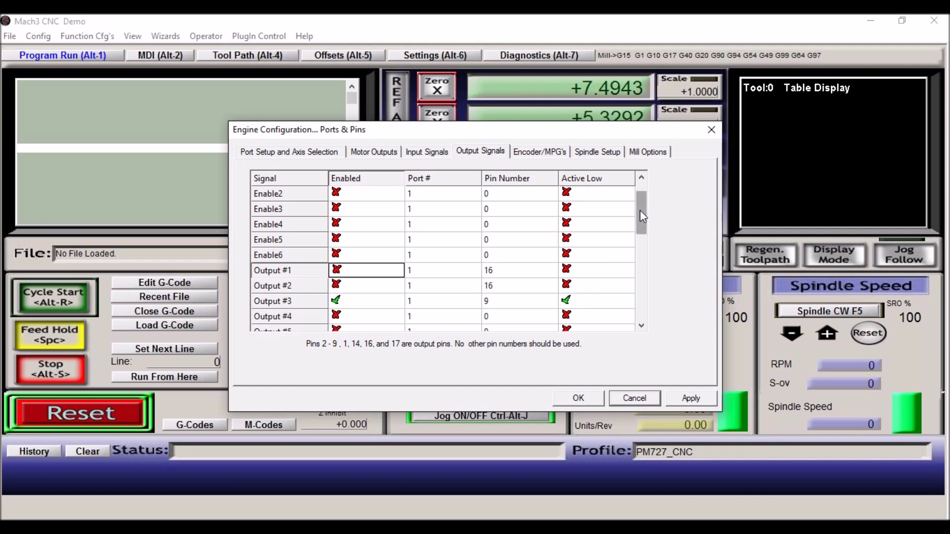
pyautogui.moveTo(640, 211); pyautogui.dragTo(642, 235)
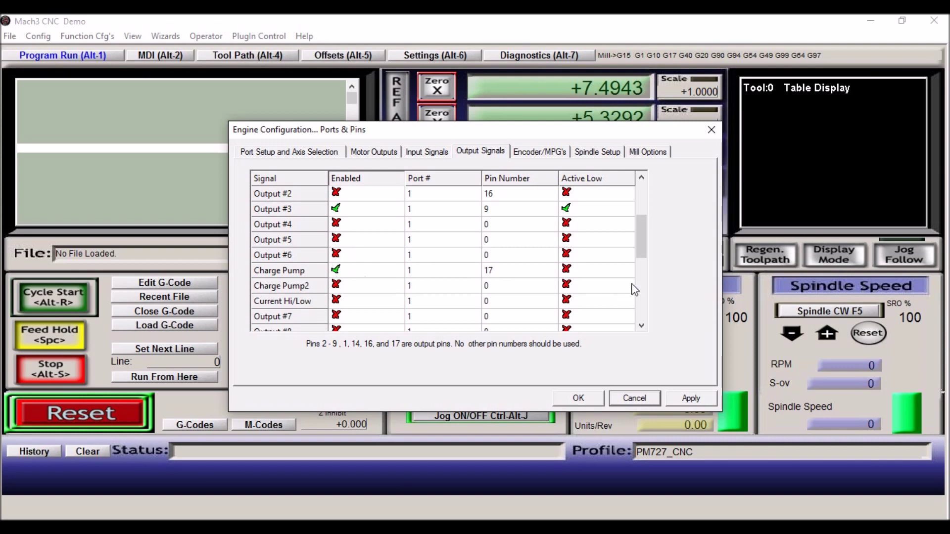
pyautogui.moveTo(643, 252); pyautogui.dragTo(653, 192)
# - Tick the PWM Control checkbox on the Spindle Setup tab
pyautogui.click(539, 152)
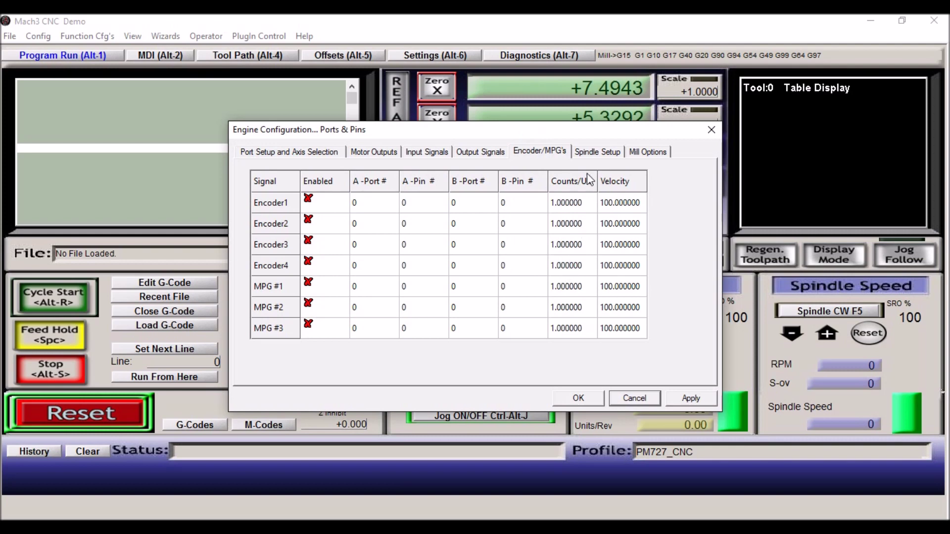
pyautogui.click(591, 155)
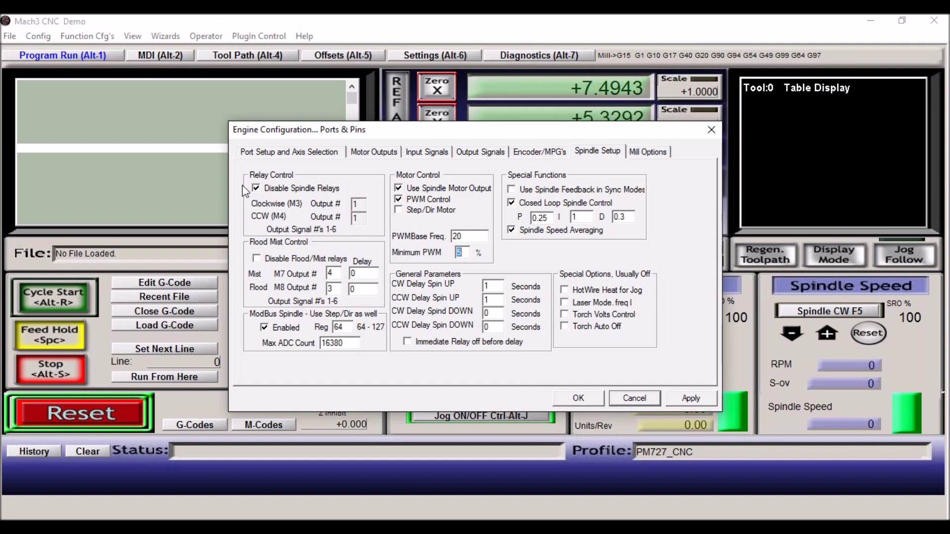
pyautogui.click(398, 199)
# - Apply and close the Ports & Pins settings, then open Config > Motor Tuning
pyautogui.click(652, 152)
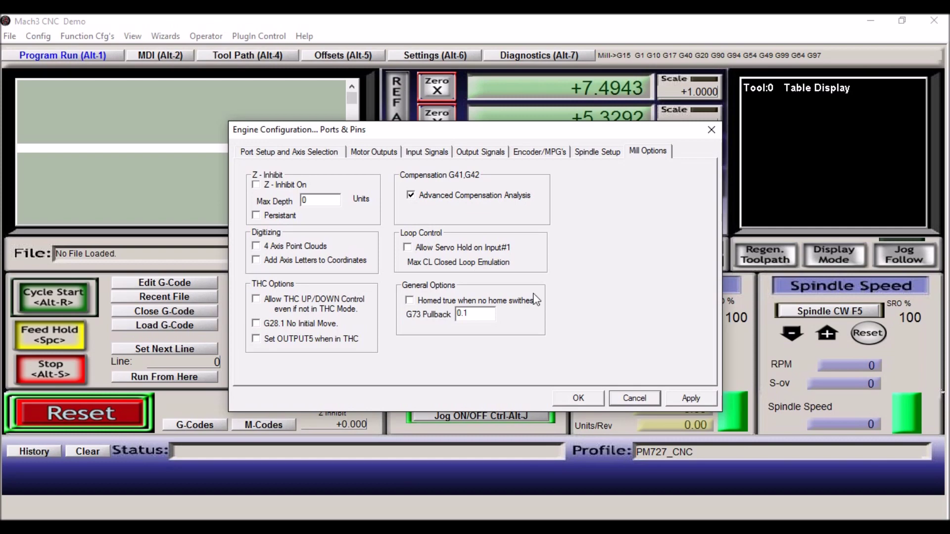
pyautogui.click(686, 402)
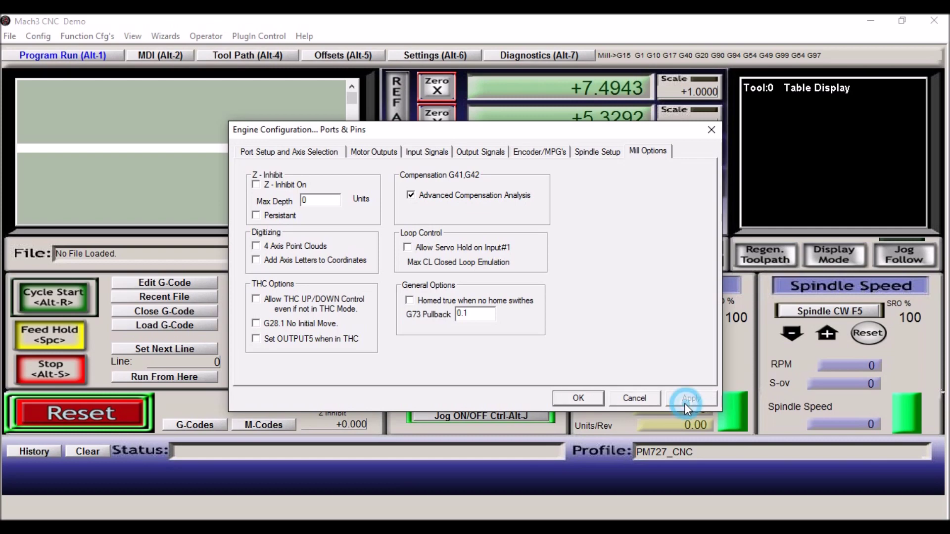
pyautogui.click(577, 399)
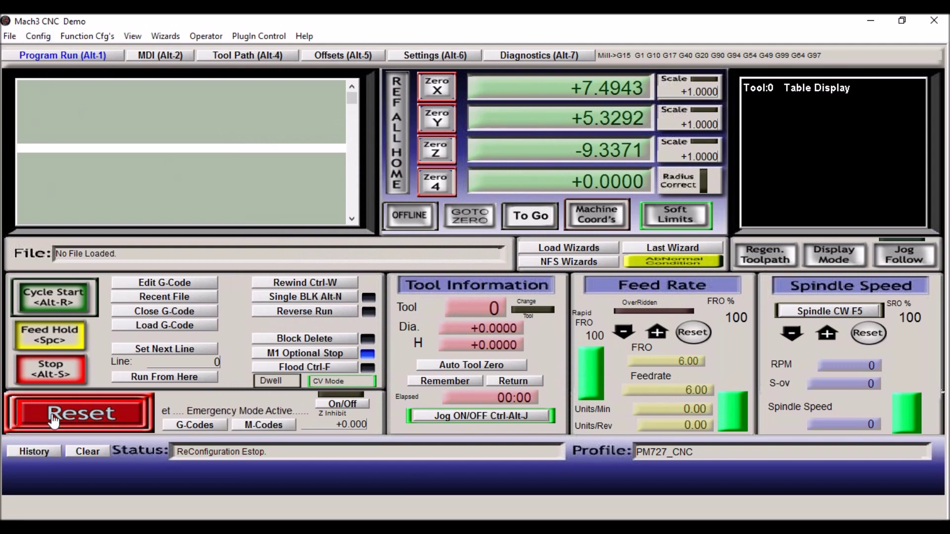
pyautogui.click(37, 36)
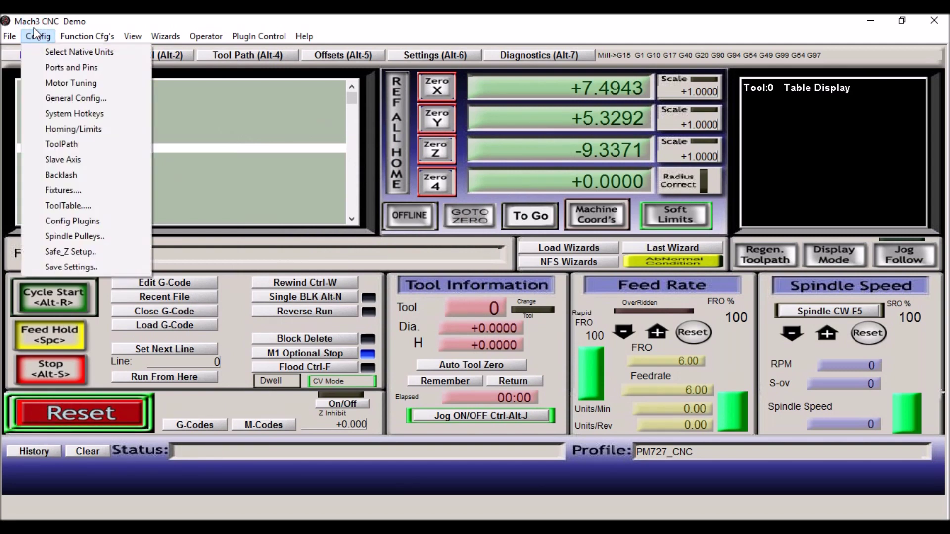
pyautogui.click(59, 83)
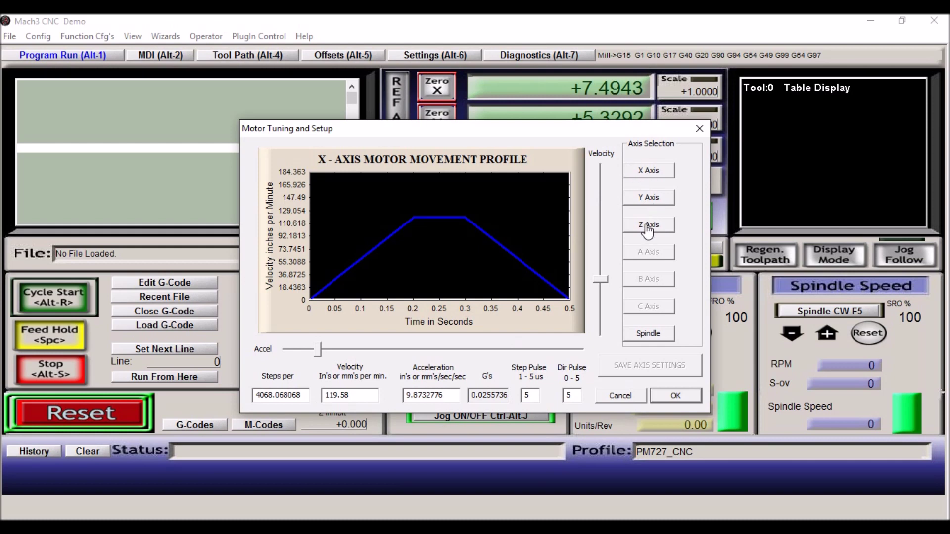
# - View the Spindle, X Axis and Y Axis motor profiles, confirm with OK, then open General Config
pyautogui.click(648, 334)
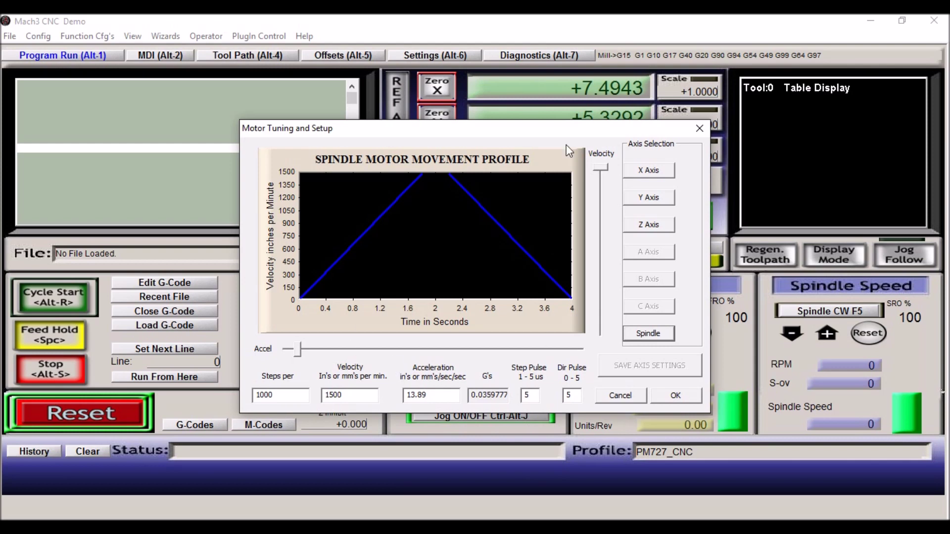
pyautogui.click(641, 172)
pyautogui.click(645, 198)
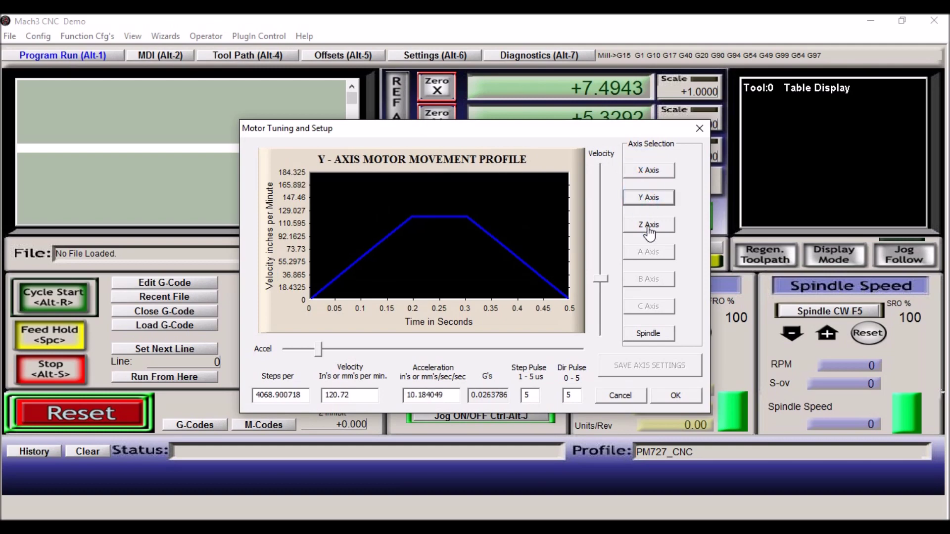
pyautogui.click(676, 395)
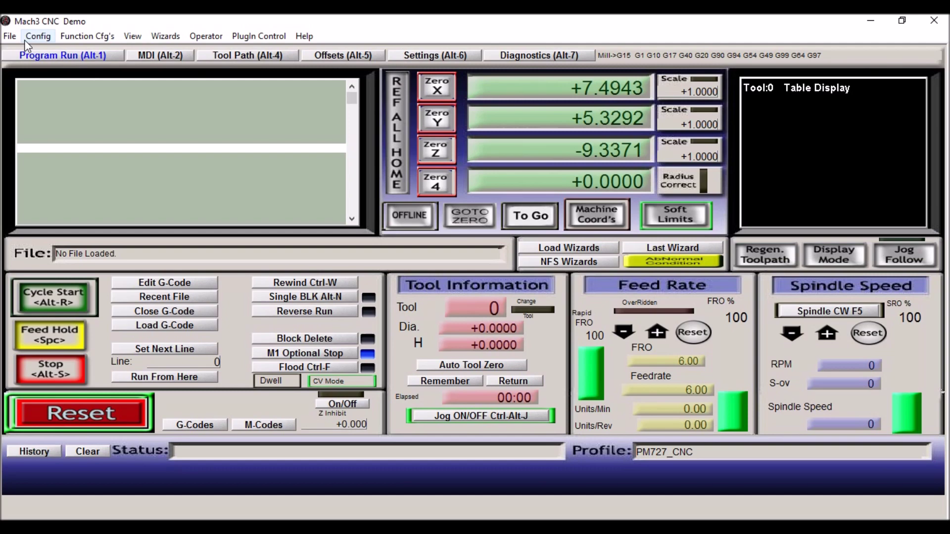
pyautogui.click(31, 38)
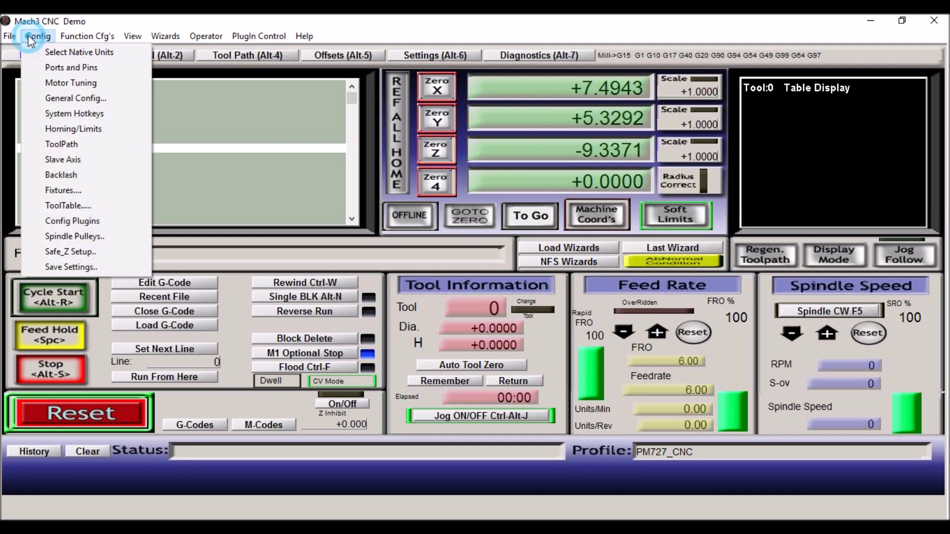
pyautogui.click(52, 101)
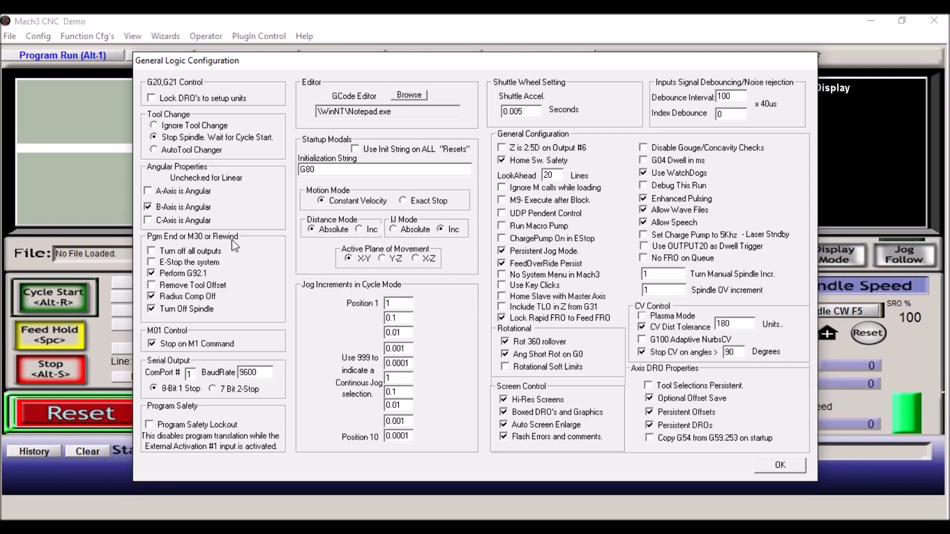
# - Check Remove Tool Offset; toggle Allow Speech, Flash Errors, Tool Selections Persistent, Stop CV and Optional Offset Save
pyautogui.click(152, 285)
pyautogui.click(645, 223)
pyautogui.click(503, 436)
pyautogui.click(649, 386)
pyautogui.click(642, 353)
pyautogui.click(649, 397)
# - Turn optional offset saving back on, review the General Logic Configuration options, and accept them
pyautogui.click(649, 397)
pyautogui.moveTo(492, 69); pyautogui.dragTo(484, 461)
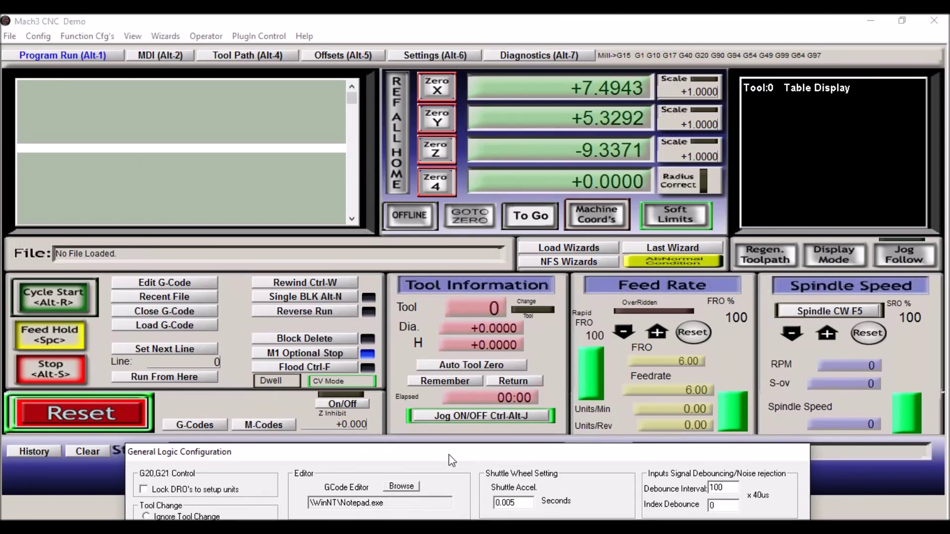
pyautogui.moveTo(449, 455); pyautogui.dragTo(496, 412)
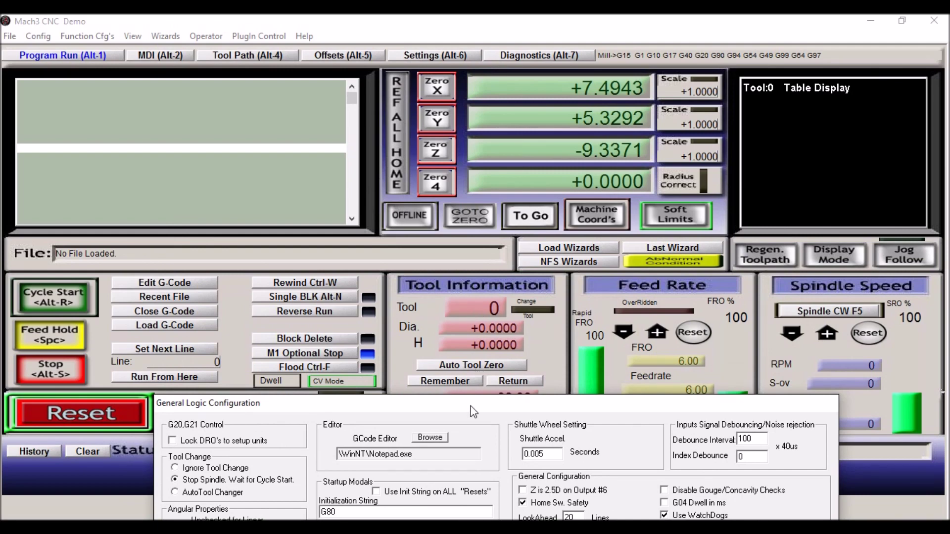
pyautogui.moveTo(470, 406); pyautogui.dragTo(439, 70)
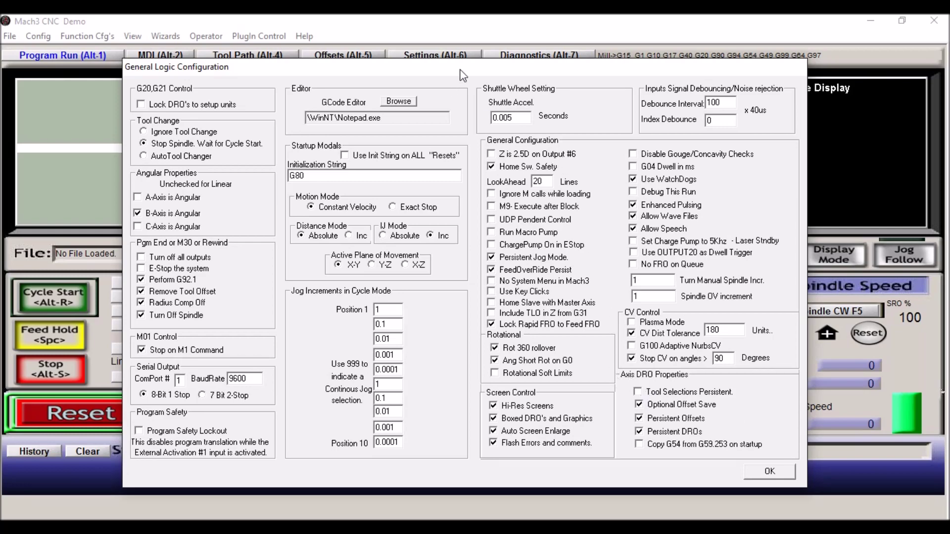
pyautogui.moveTo(459, 71); pyautogui.dragTo(478, 398)
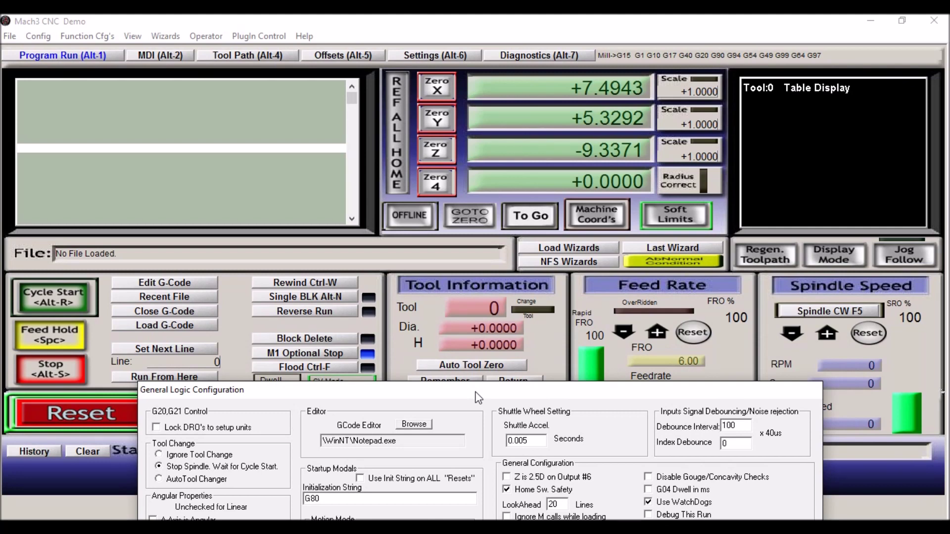
pyautogui.moveTo(474, 392); pyautogui.dragTo(474, 392)
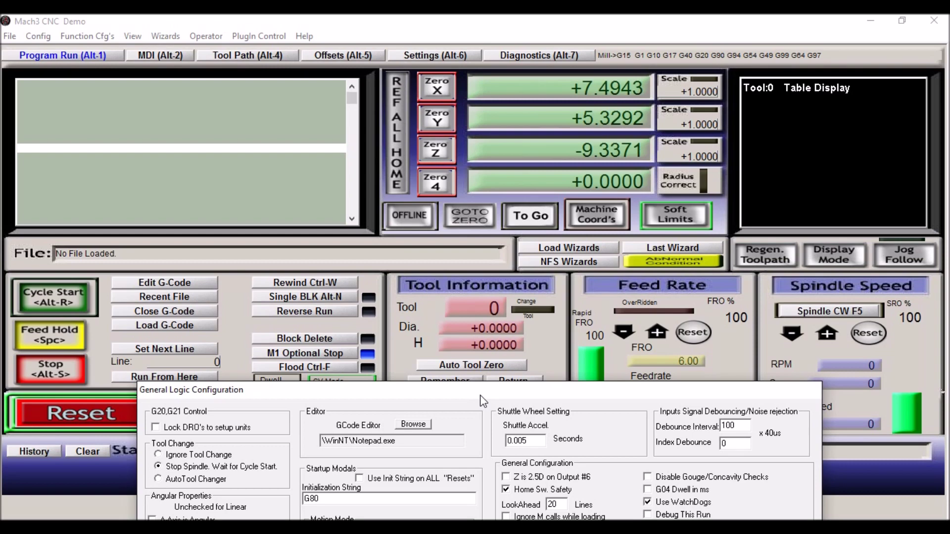
pyautogui.moveTo(484, 401); pyautogui.dragTo(440, 94)
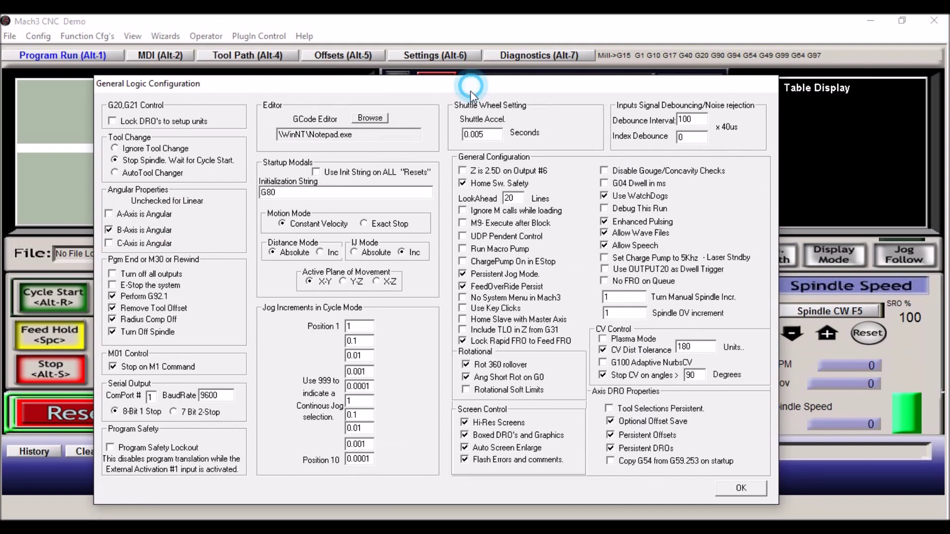
pyautogui.moveTo(471, 93); pyautogui.dragTo(465, 335)
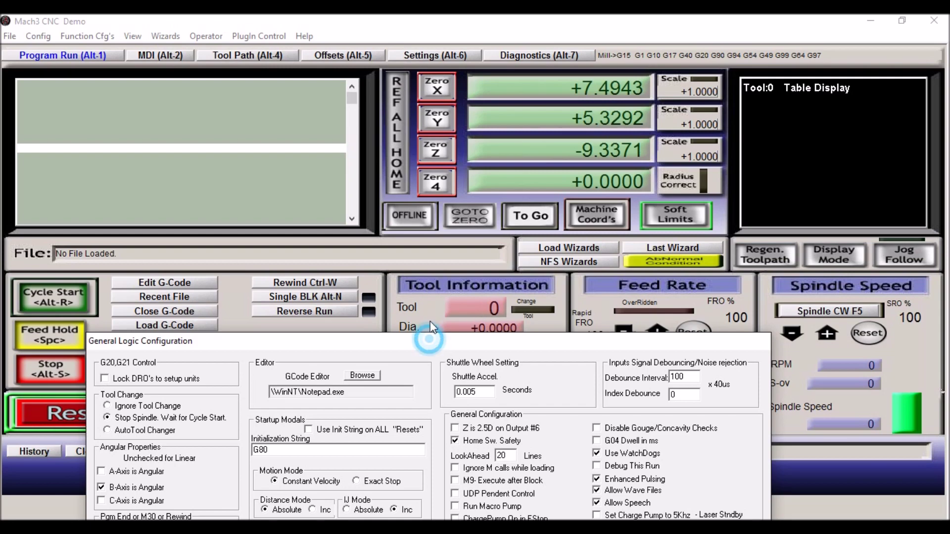
pyautogui.moveTo(434, 335); pyautogui.dragTo(457, 46)
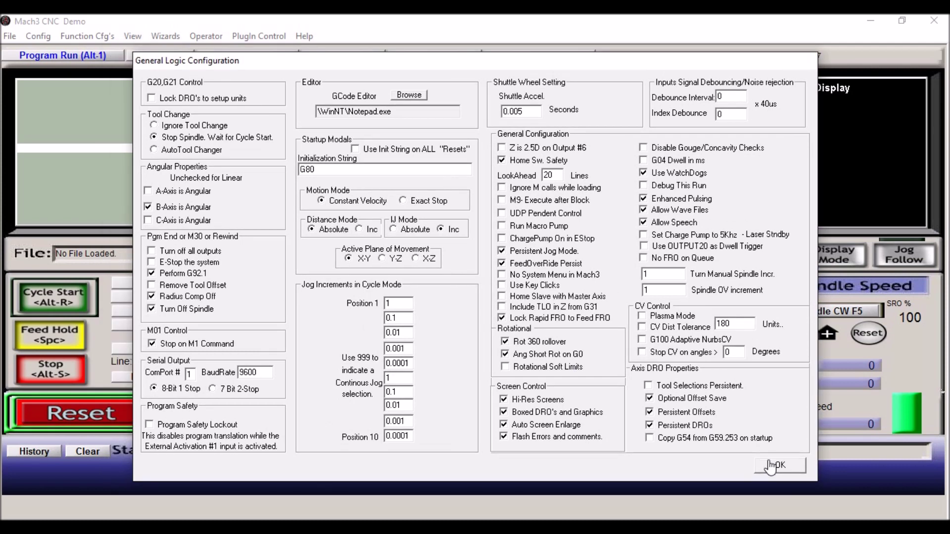
pyautogui.click(769, 458)
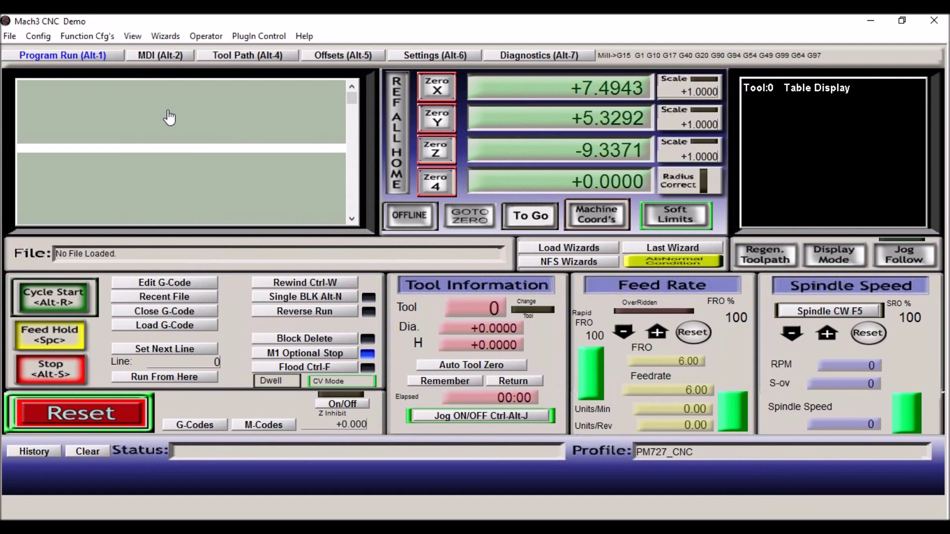
# - Set soft limits to X max 18.00, Y max 10.50, Z min -15.75 with 20% homing speed
pyautogui.click(39, 35)
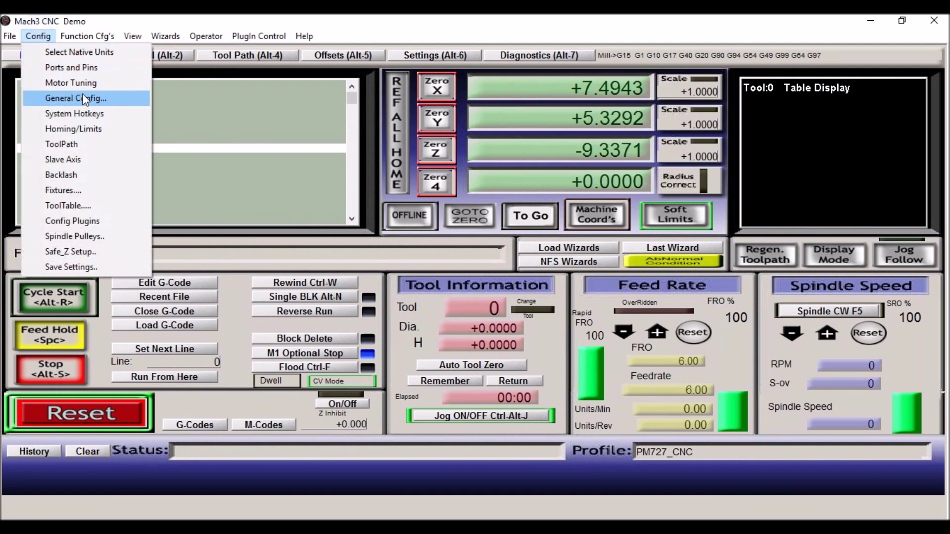
pyautogui.click(82, 129)
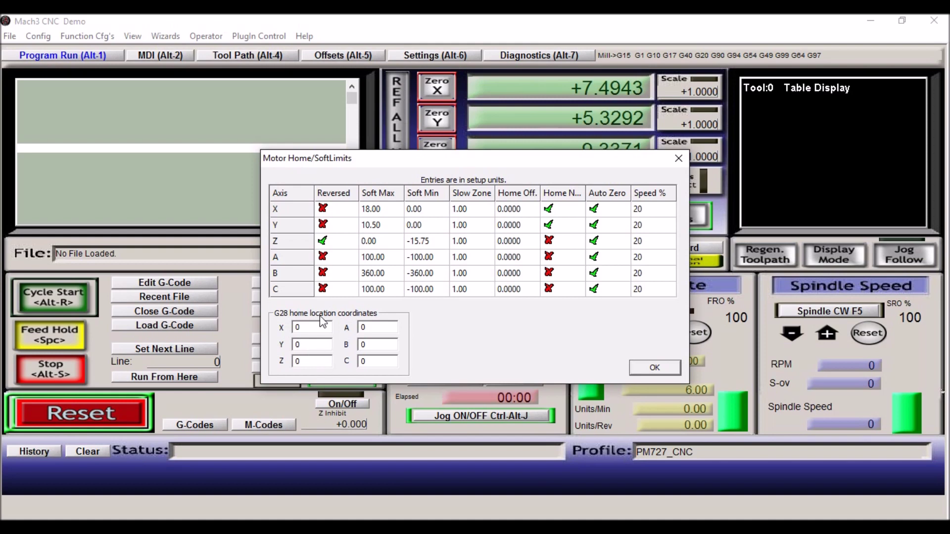
pyautogui.click(642, 366)
# - Enable backlash with X 0.001, Y 0.0021 and Z 0.0035 at 100% speed
pyautogui.click(38, 37)
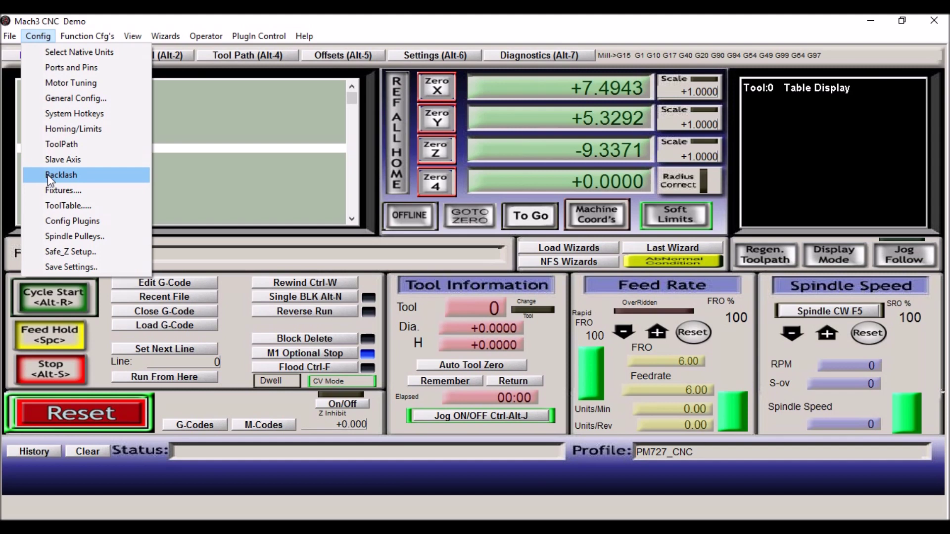
pyautogui.click(90, 173)
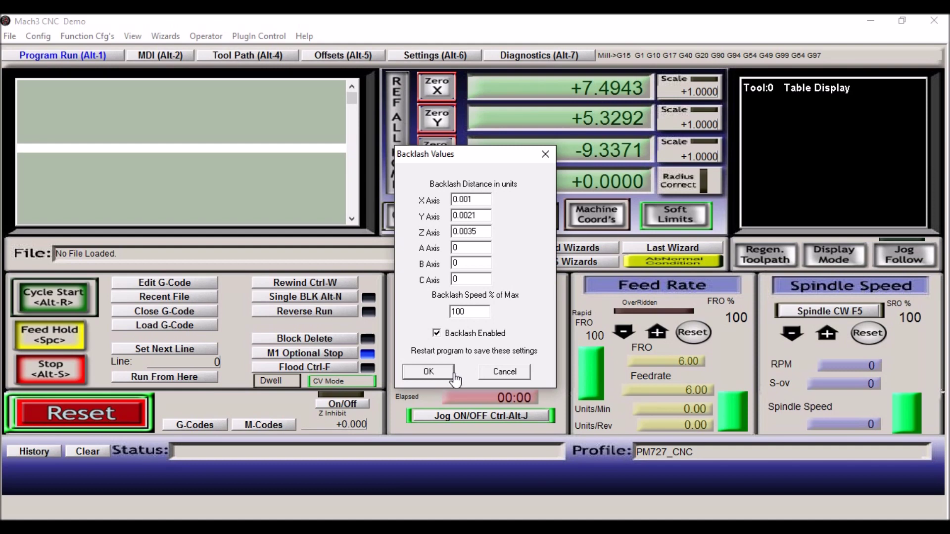
pyautogui.click(430, 374)
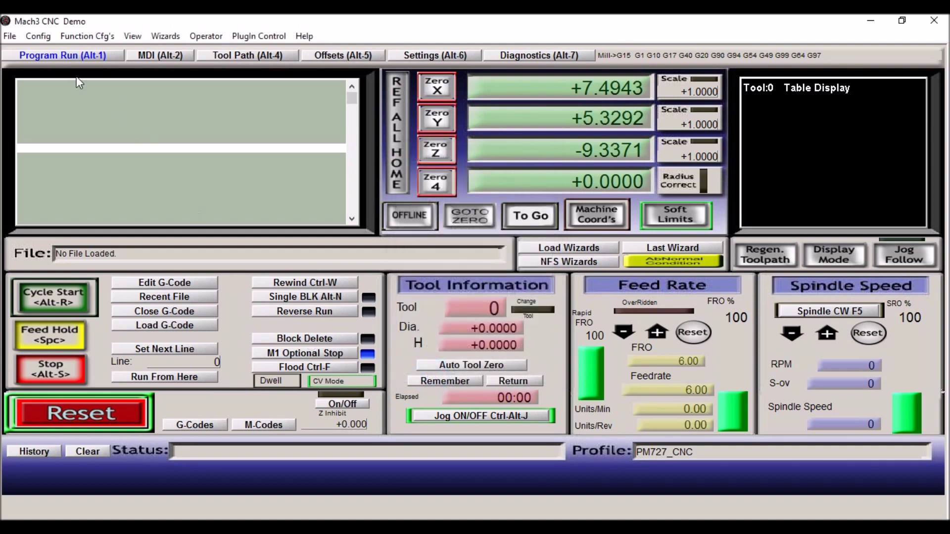
# - Change Tool 1 (0.375 diameter, 4.528 height) to an end mill in the tool table and save it
pyautogui.click(44, 39)
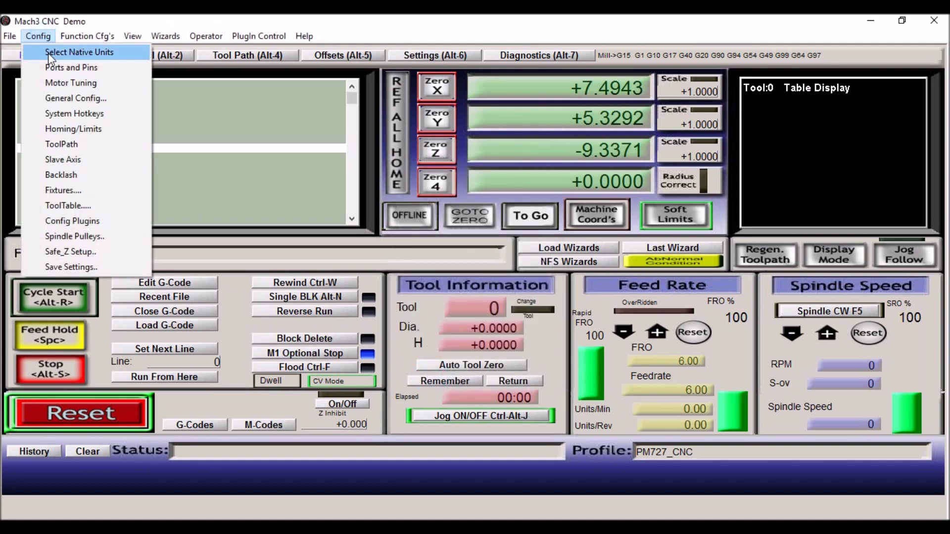
pyautogui.click(75, 209)
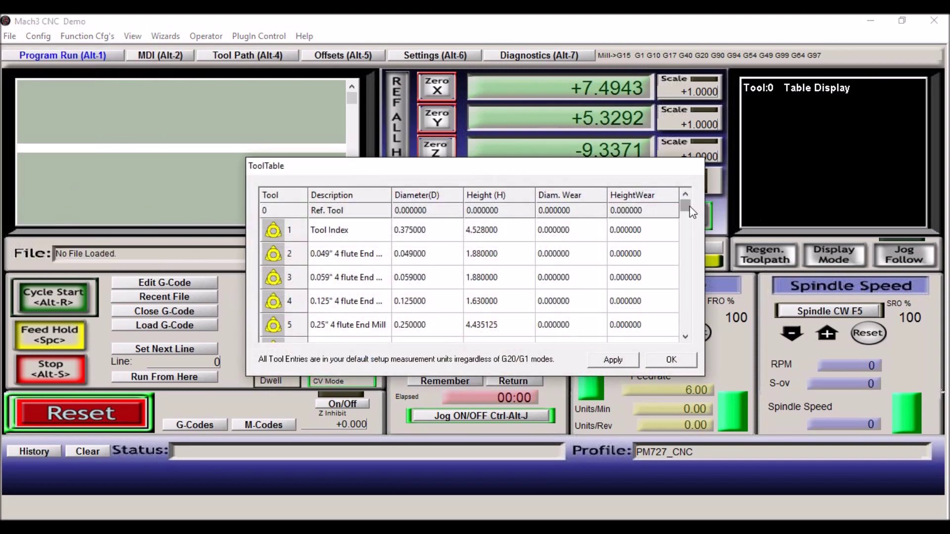
pyautogui.moveTo(691, 211); pyautogui.dragTo(687, 206)
pyautogui.click(277, 236)
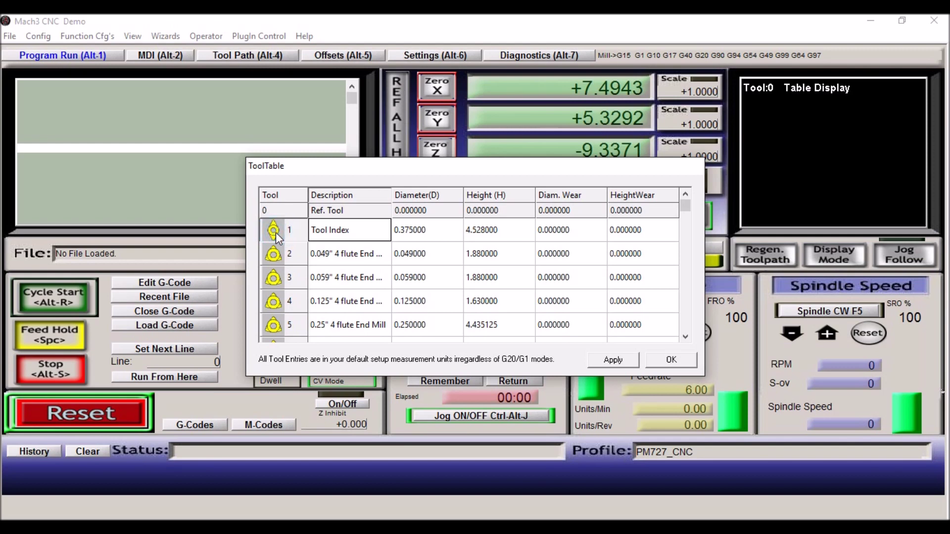
pyautogui.click(276, 233)
pyautogui.click(668, 362)
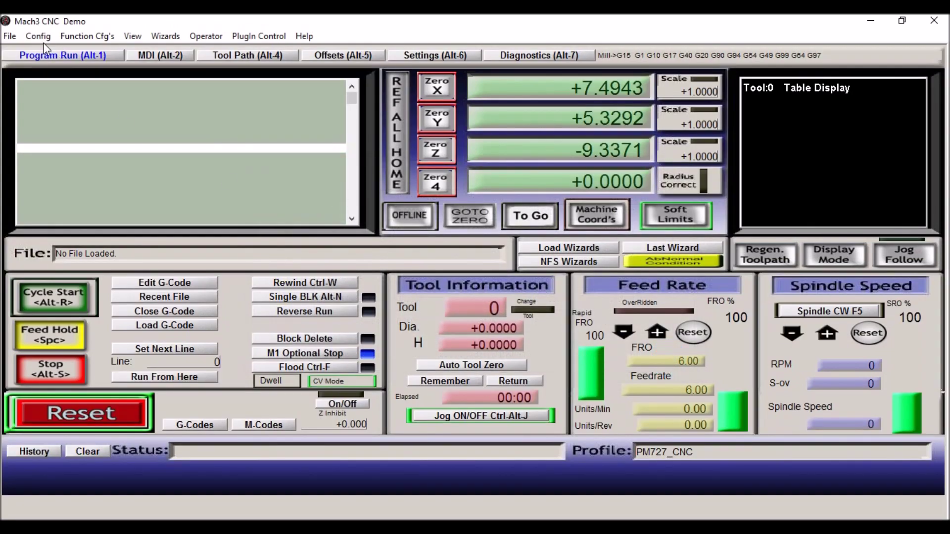
# - Confirm Pulley Number 1 with Min 300, Max 3425 and Ratio 1 in Spindle Pulleys
pyautogui.click(37, 36)
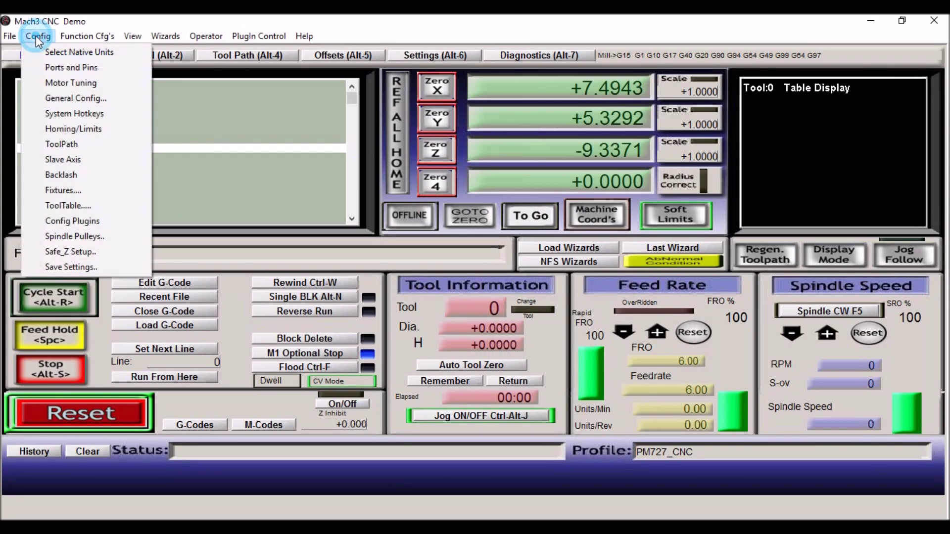
pyautogui.click(62, 238)
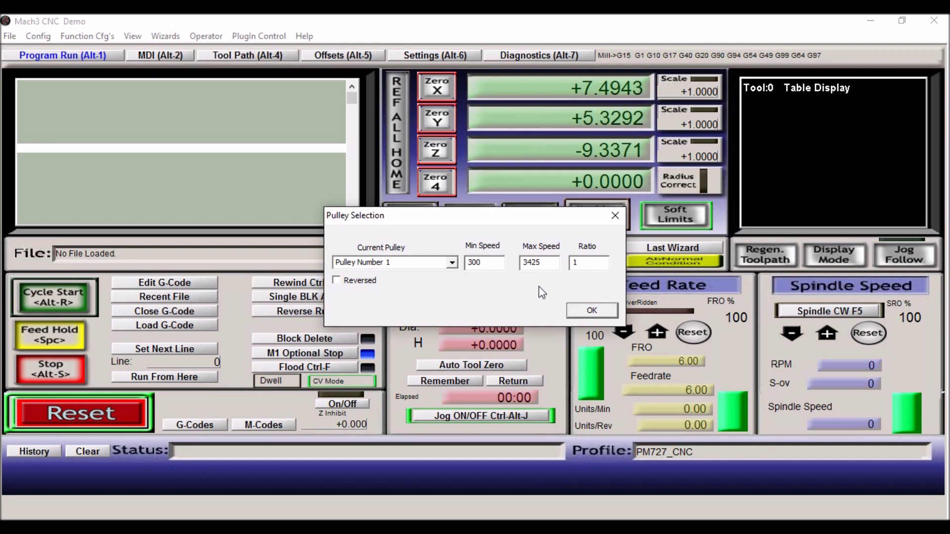
pyautogui.click(591, 310)
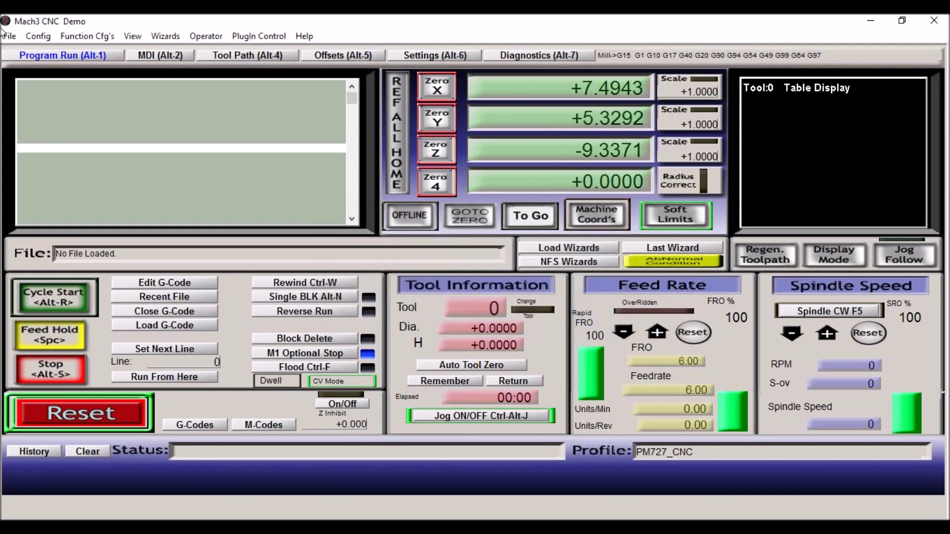
# - Make Safe_Z a 0.25 incremental rise and allow Safe_Z moves, then accept
pyautogui.click(43, 38)
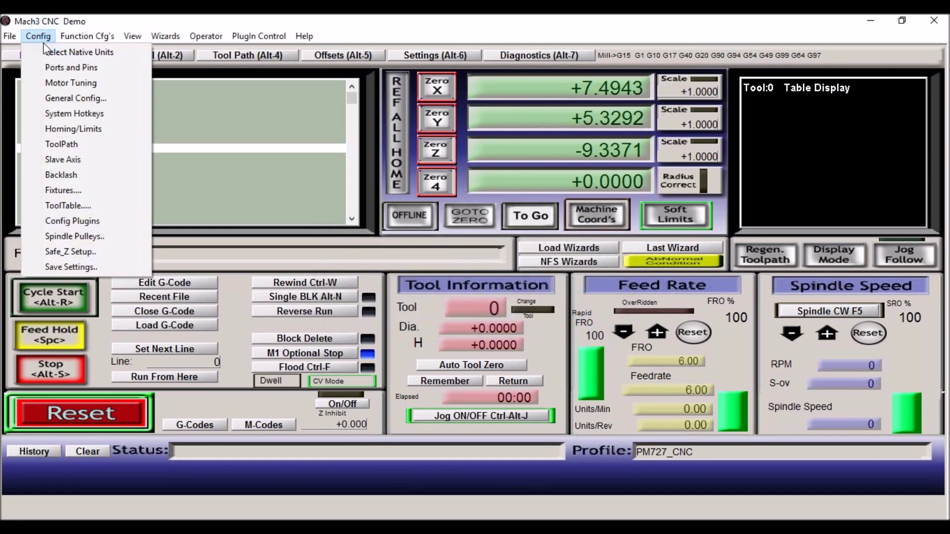
pyautogui.click(59, 251)
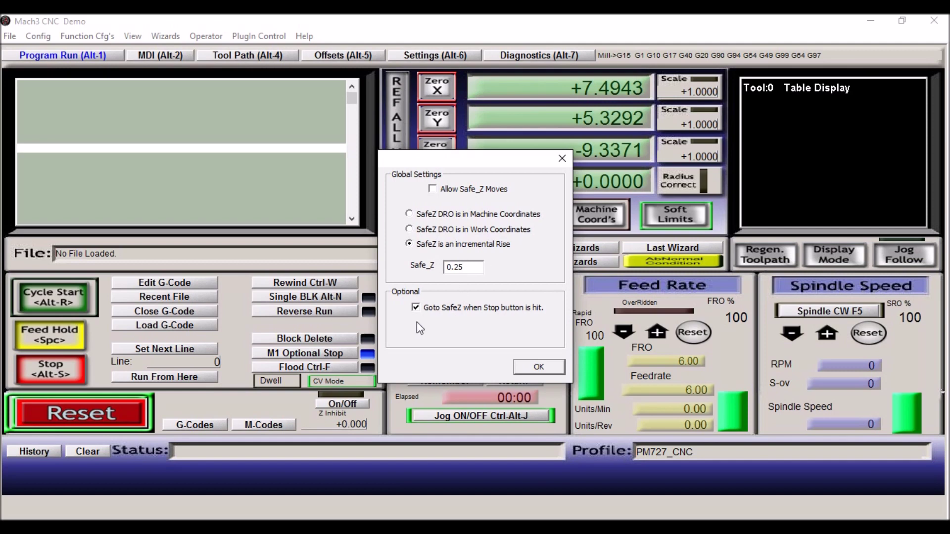
pyautogui.click(410, 244)
pyautogui.click(433, 189)
pyautogui.click(544, 367)
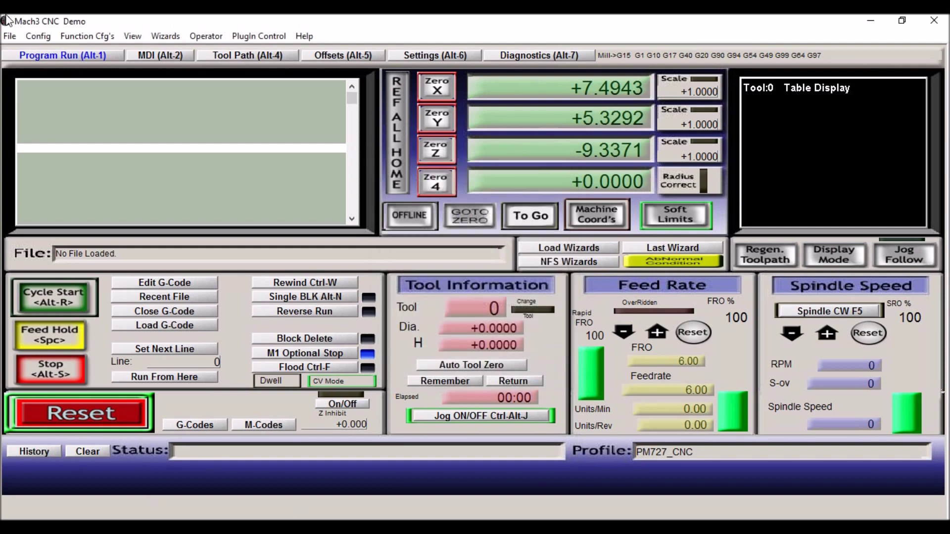
# - Save the machine settings through Config > Save Settings and bring up File Explorer
pyautogui.click(33, 37)
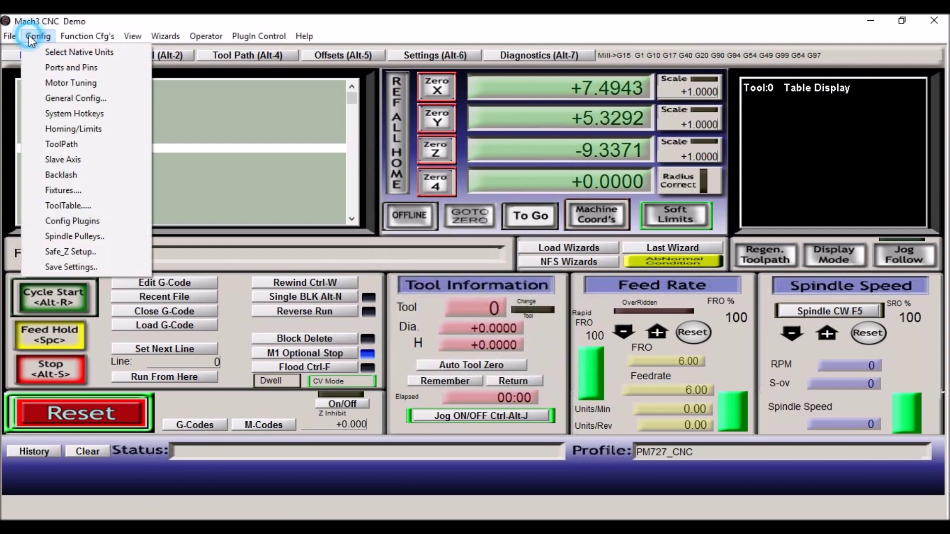
pyautogui.click(58, 267)
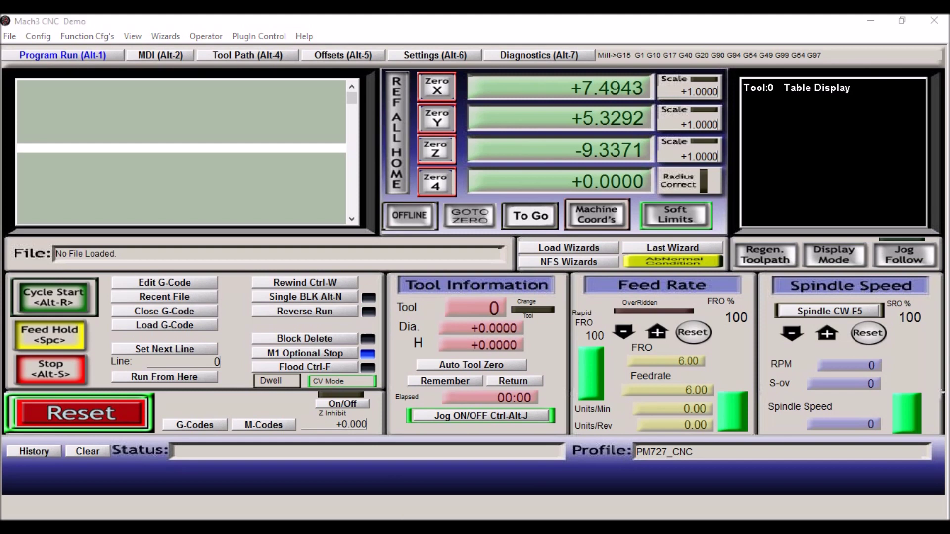
pyautogui.press('super+e')
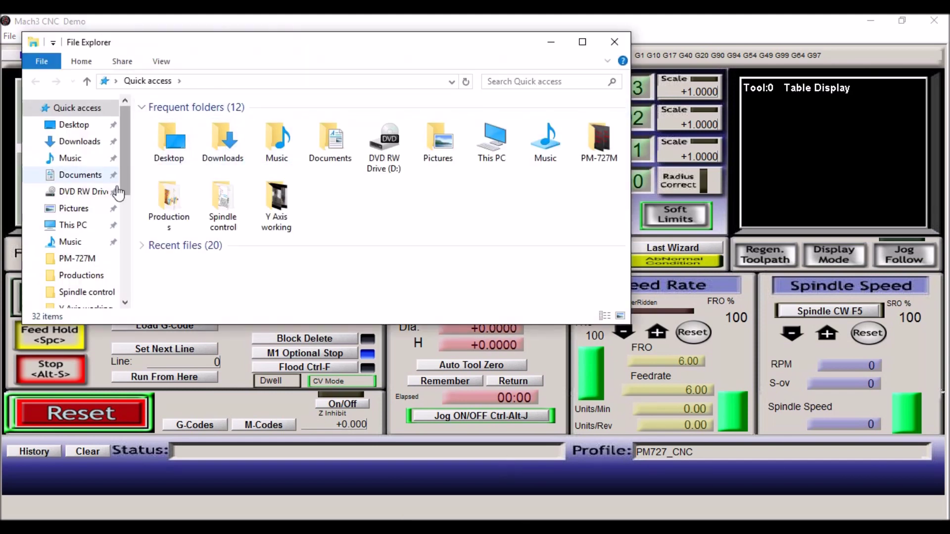
# - Browse to C:\Mach3\xmlbackups to find the new PM727_CNC.xb6 backup, then close the window
pyautogui.moveTo(129, 174); pyautogui.dragTo(126, 275)
pyautogui.click(75, 226)
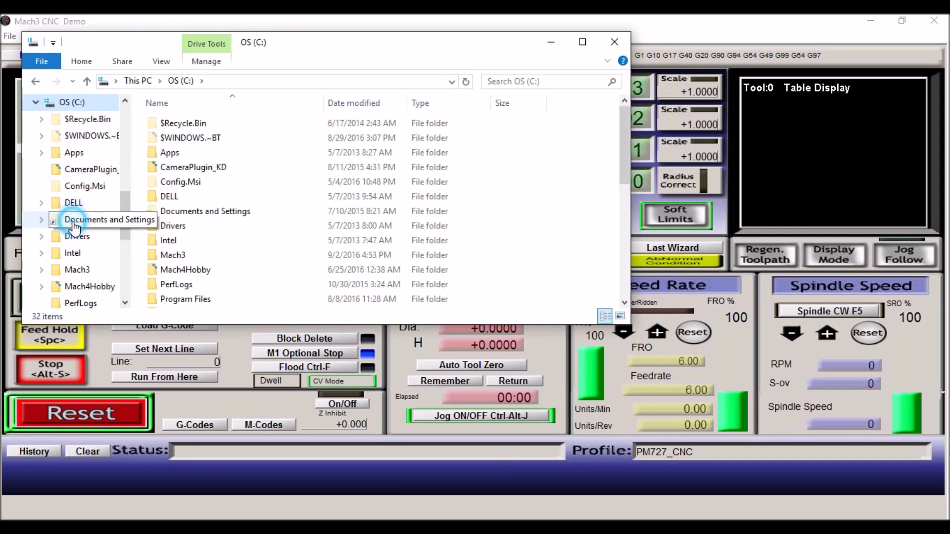
pyautogui.scroll(-1, 163, 178)
pyautogui.doubleClick(170, 214)
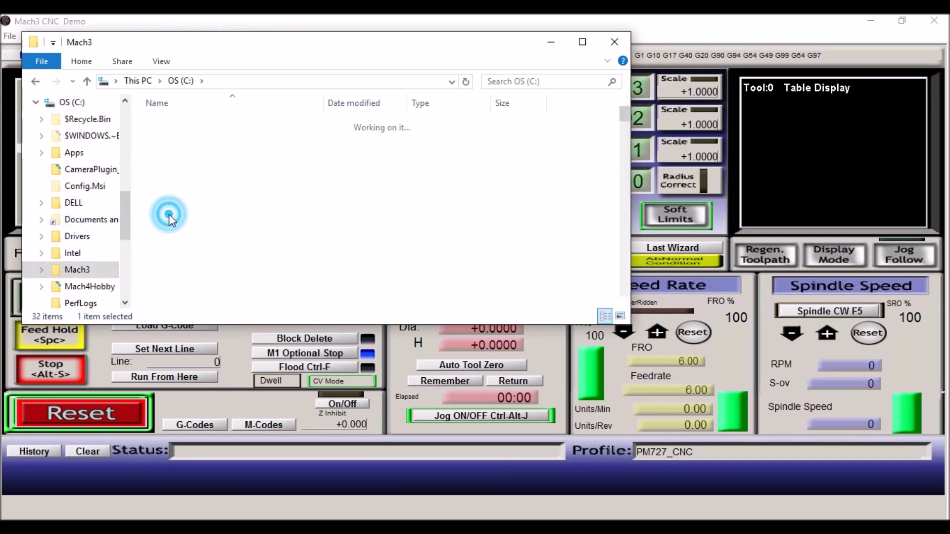
pyautogui.scroll(-2, 248, 213)
pyautogui.doubleClick(174, 184)
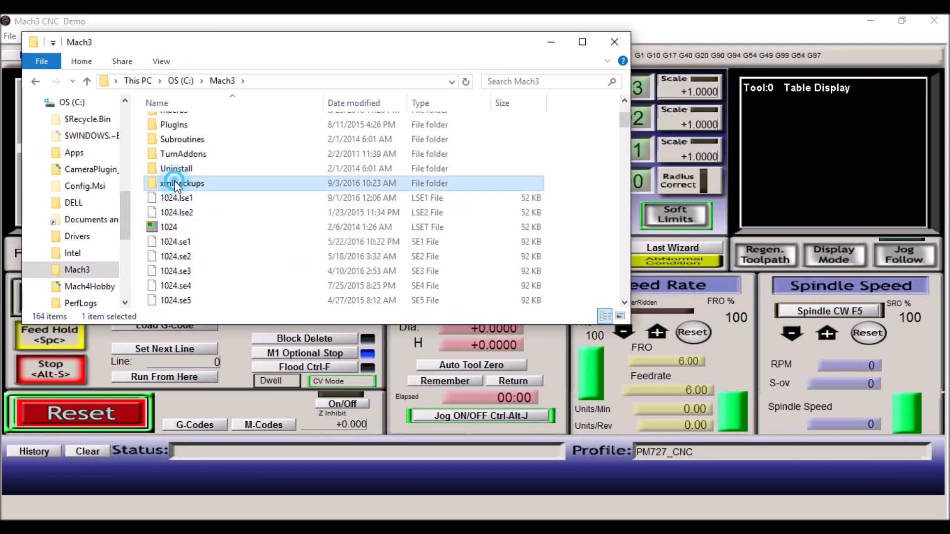
pyautogui.scroll(-10, 218, 217)
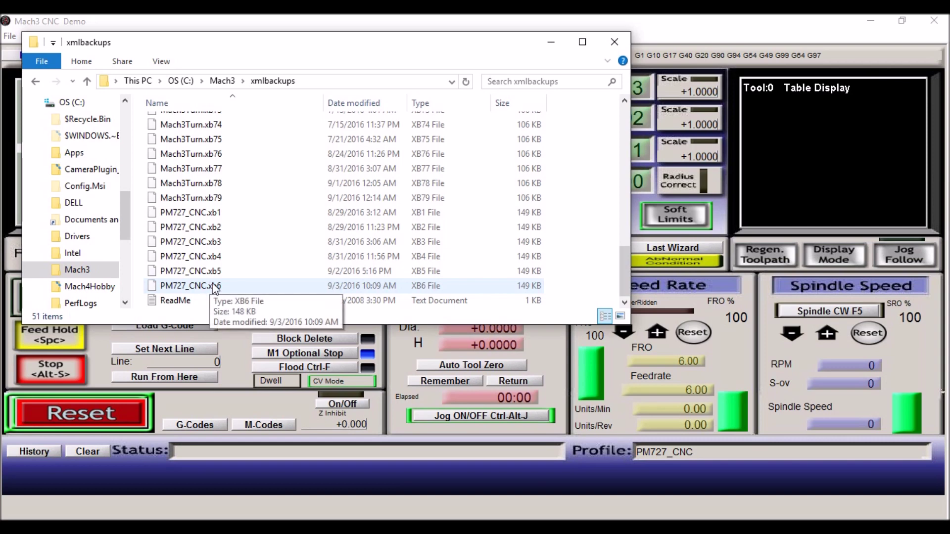
pyautogui.click(625, 41)
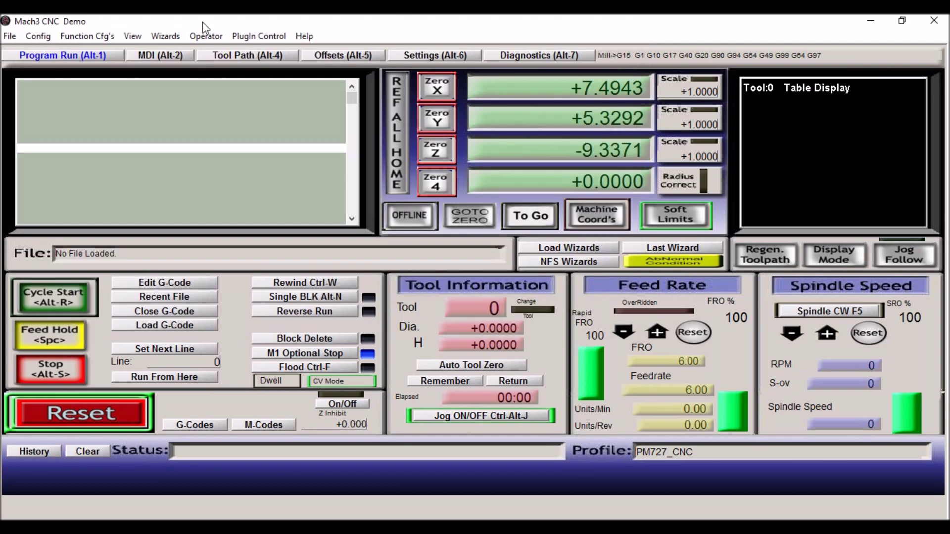
# - Reopen Config > General Config to show the General Logic Configuration dialog
pyautogui.click(35, 36)
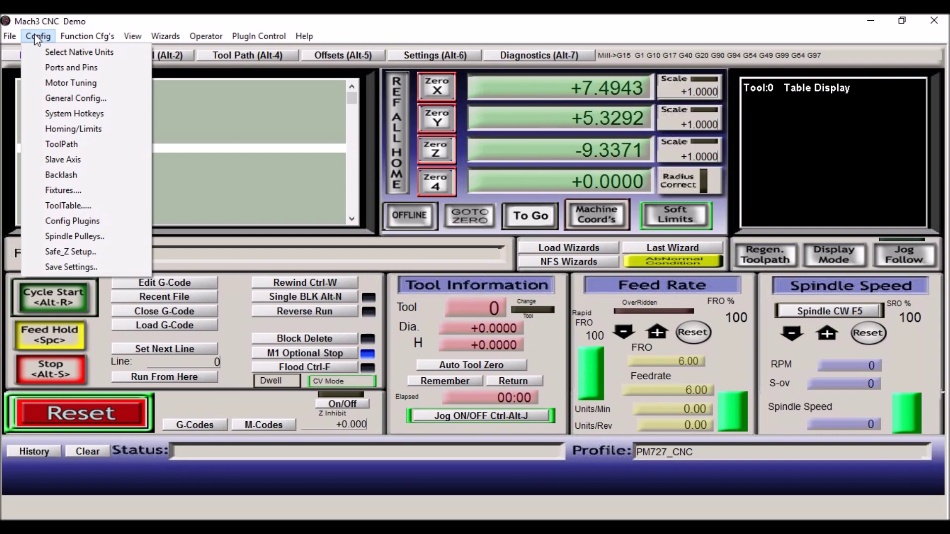
pyautogui.click(50, 98)
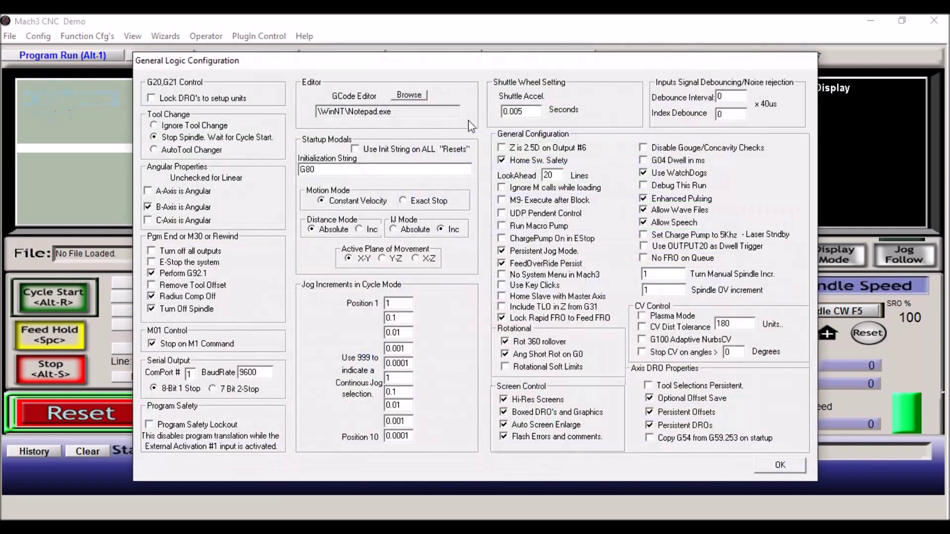